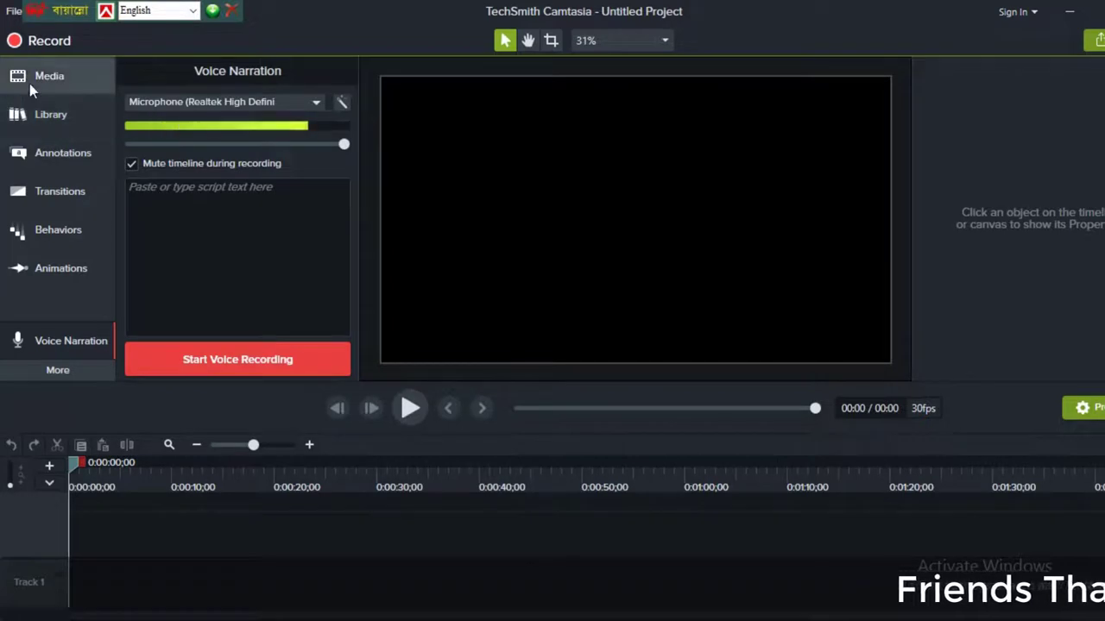
click(50, 85)
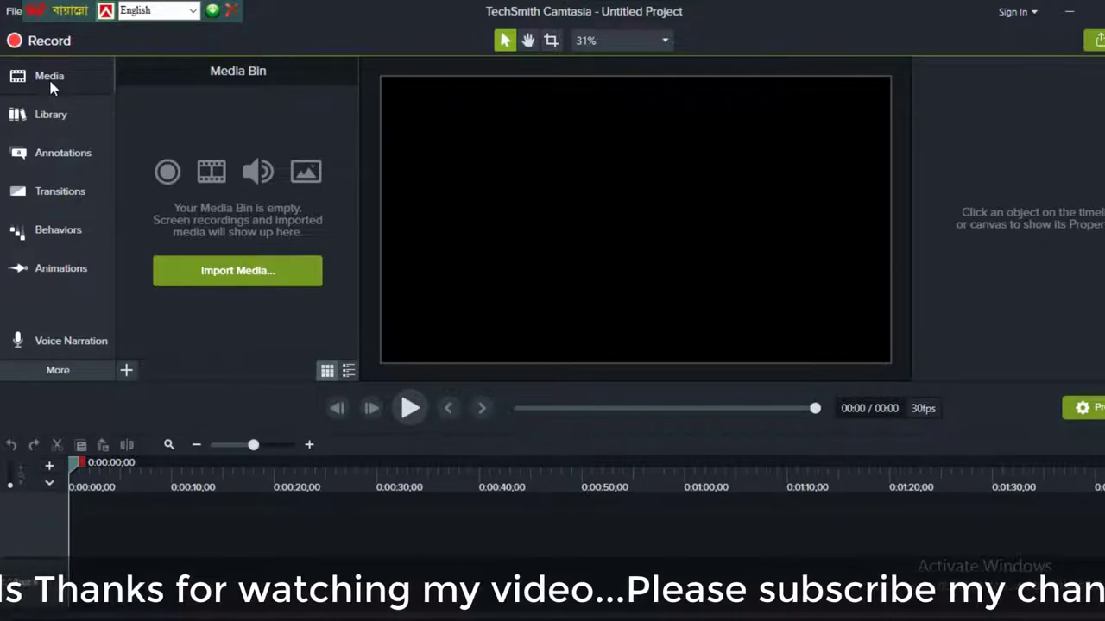
click(224, 269)
drag(1087, 177, 172, 168)
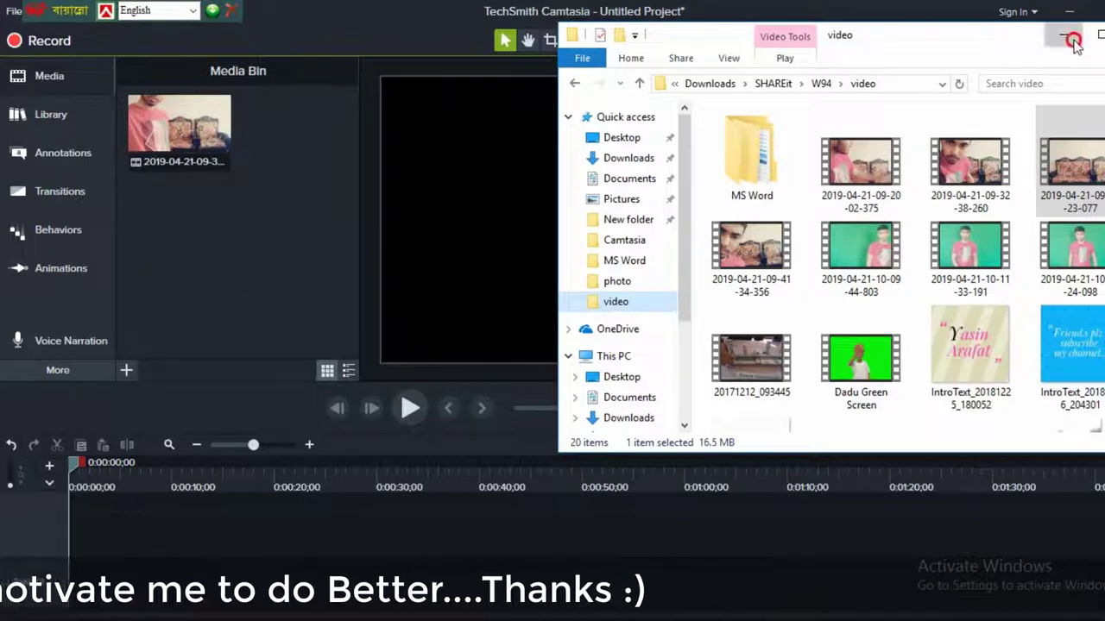
click(1057, 34)
drag(179, 186, 75, 540)
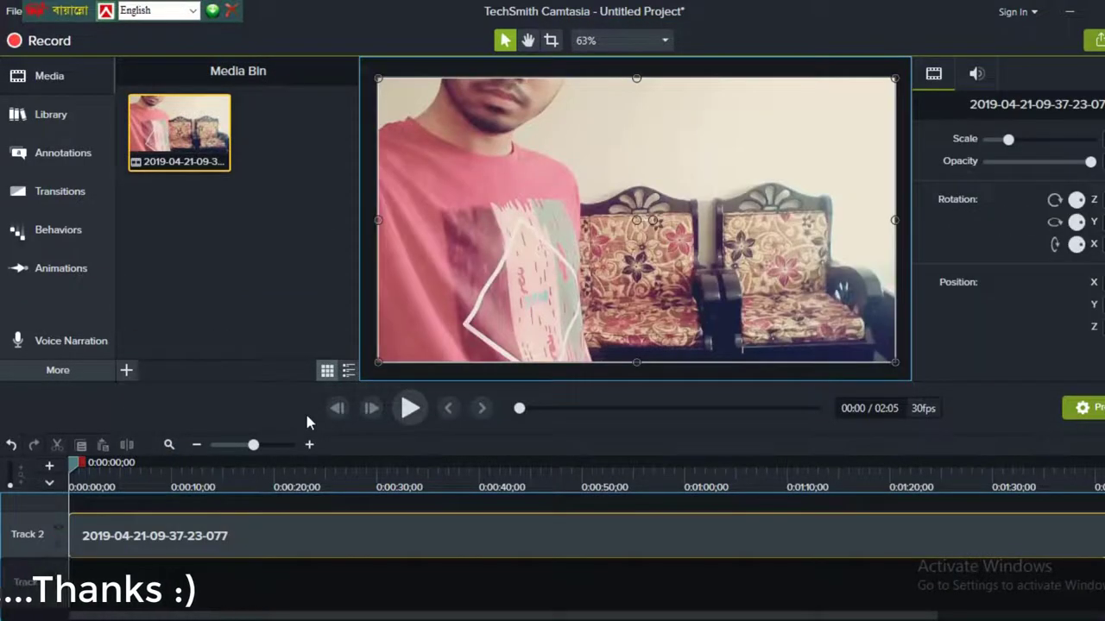
Step: Cut off the clip's first part at 0:10;20 and move the rest to 0:00
drag(76, 464, 178, 481)
key(s)
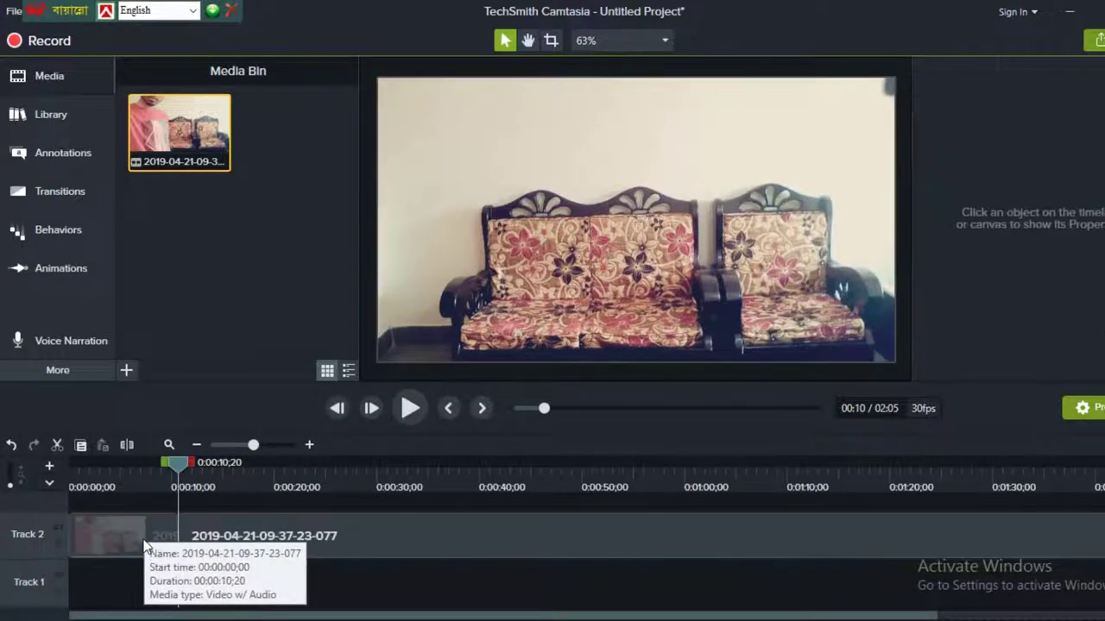
key(Delete)
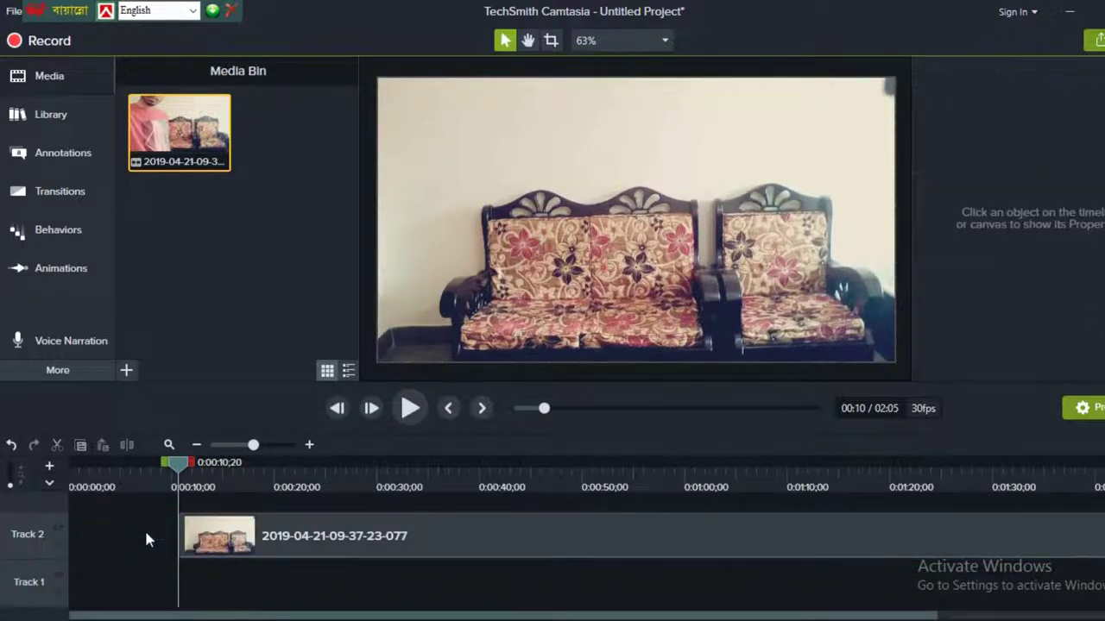
drag(263, 533, 88, 536)
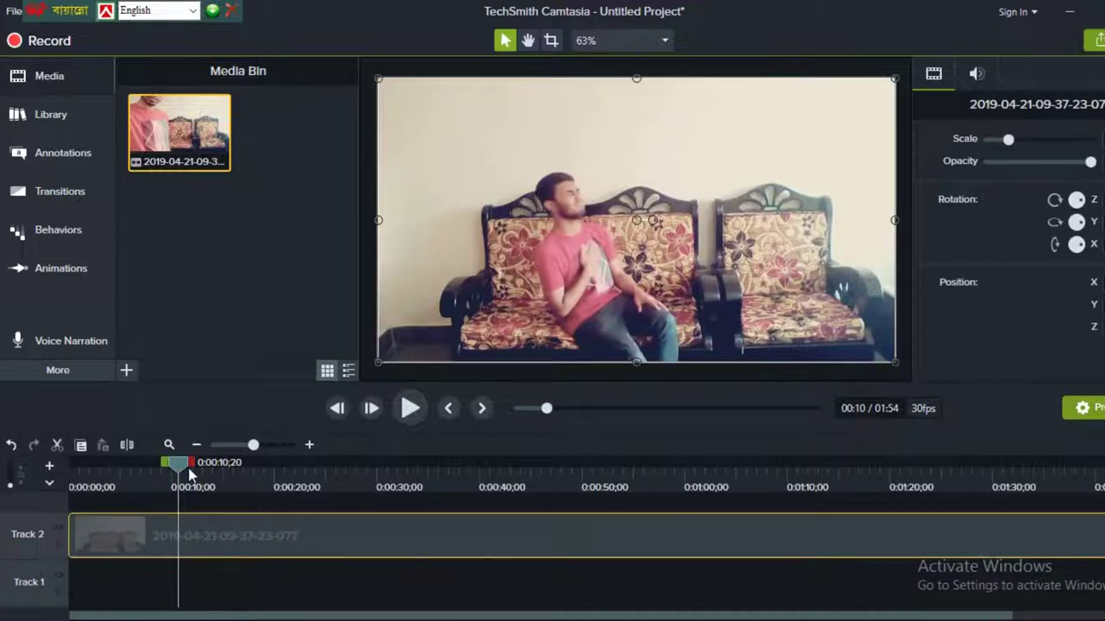
Step: Split the clip at 1:19 and delete the tail after it
mouse_move(192, 475)
mouse_down()
mouse_move(124, 485)
mouse_move(235, 511)
mouse_up()
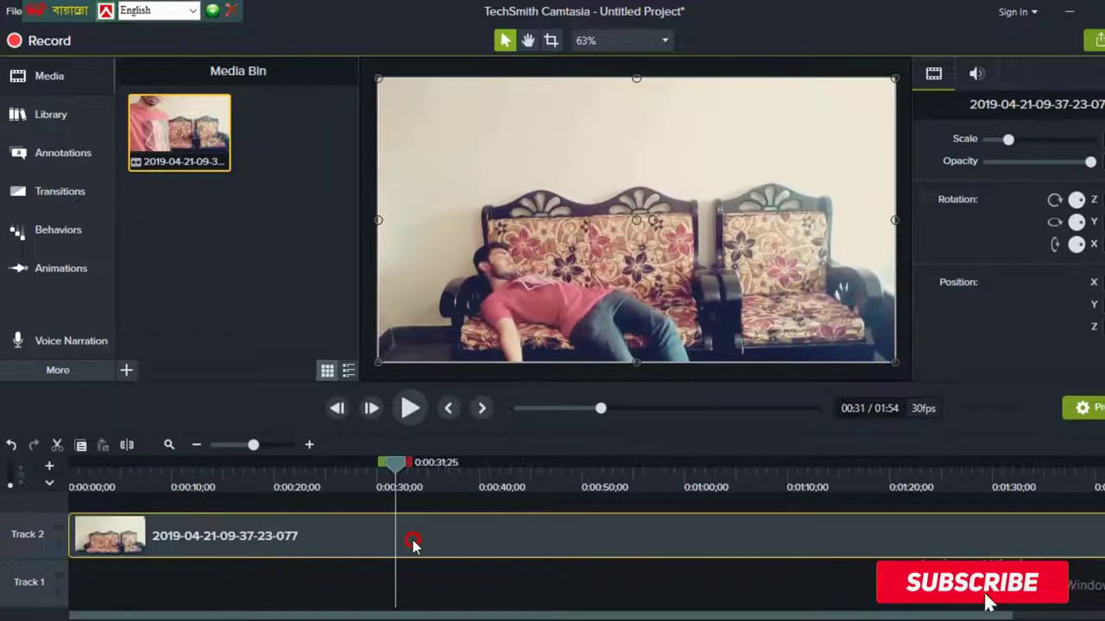
drag(251, 511, 505, 557)
mouse_move(594, 580)
mouse_down()
mouse_move(737, 589)
mouse_move(878, 618)
mouse_up()
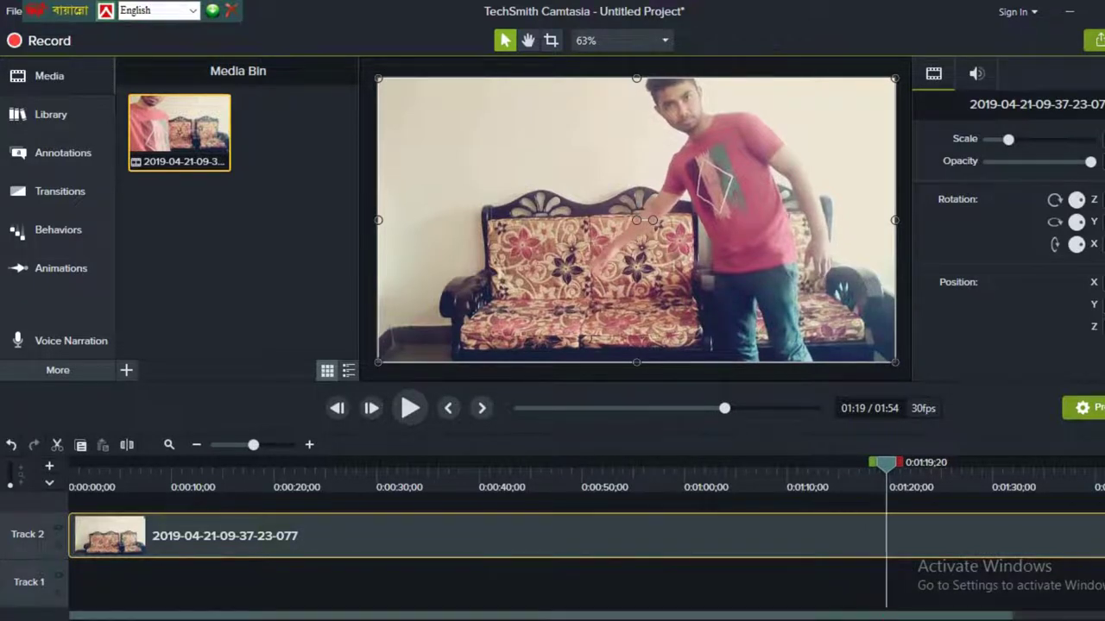
key(s)
click(965, 548)
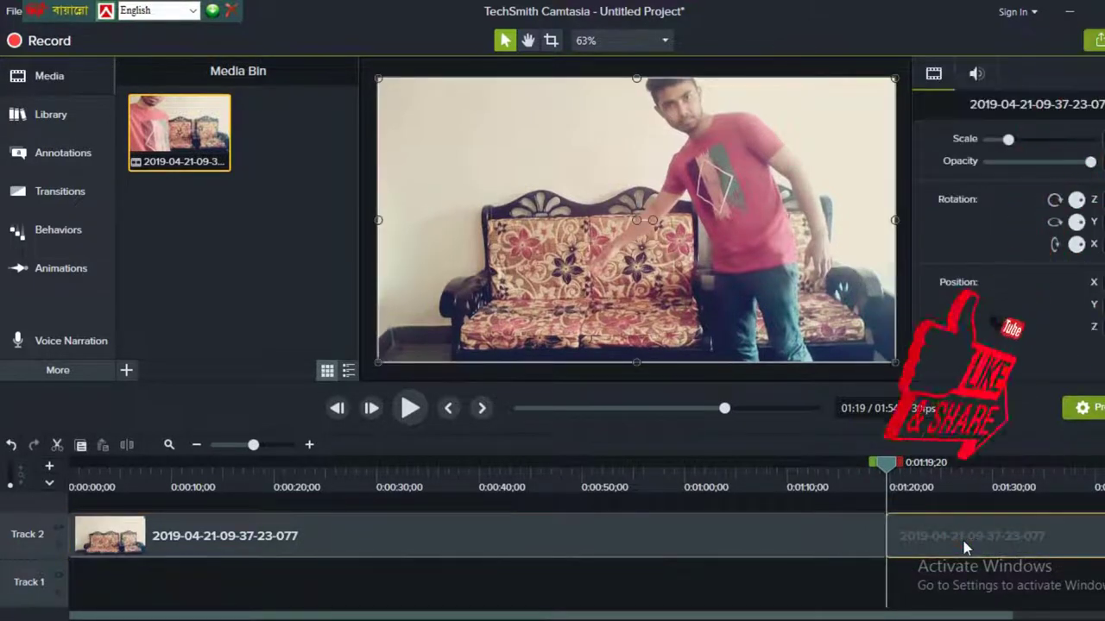
key(Delete)
mouse_move(873, 486)
mouse_down()
mouse_move(443, 486)
mouse_move(628, 483)
mouse_up()
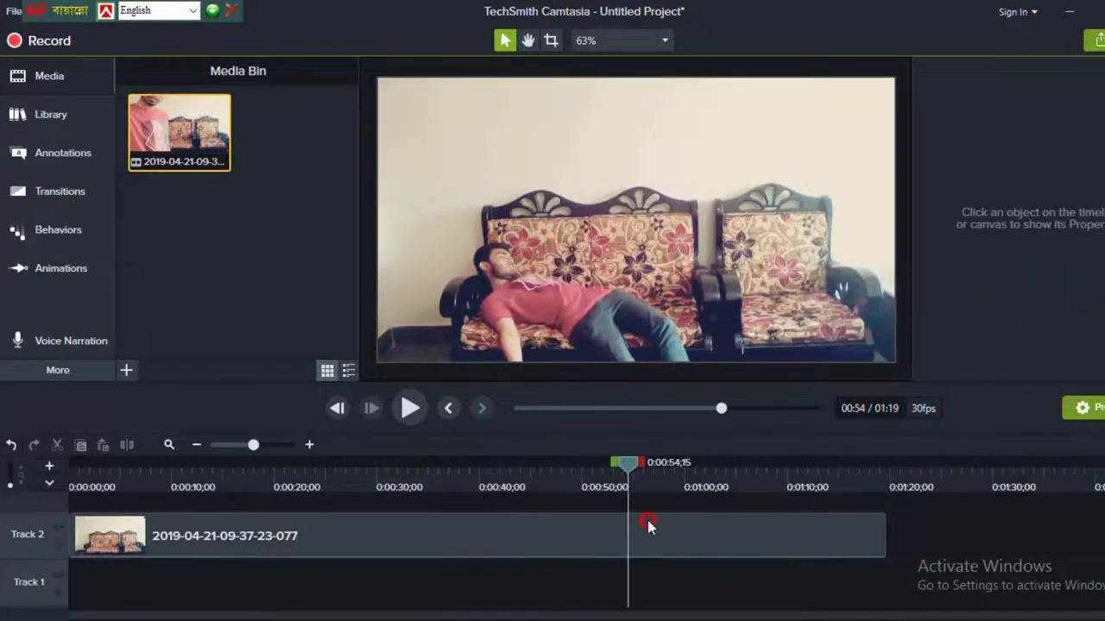
Step: Move a cut section to Track 3 starting at 0:16;25 and trim Track 2 to end at 0:37
mouse_move(648, 523)
mouse_down()
mouse_move(710, 539)
mouse_move(683, 552)
mouse_move(744, 501)
mouse_move(531, 491)
mouse_move(390, 509)
mouse_up()
drag(177, 492, 228, 509)
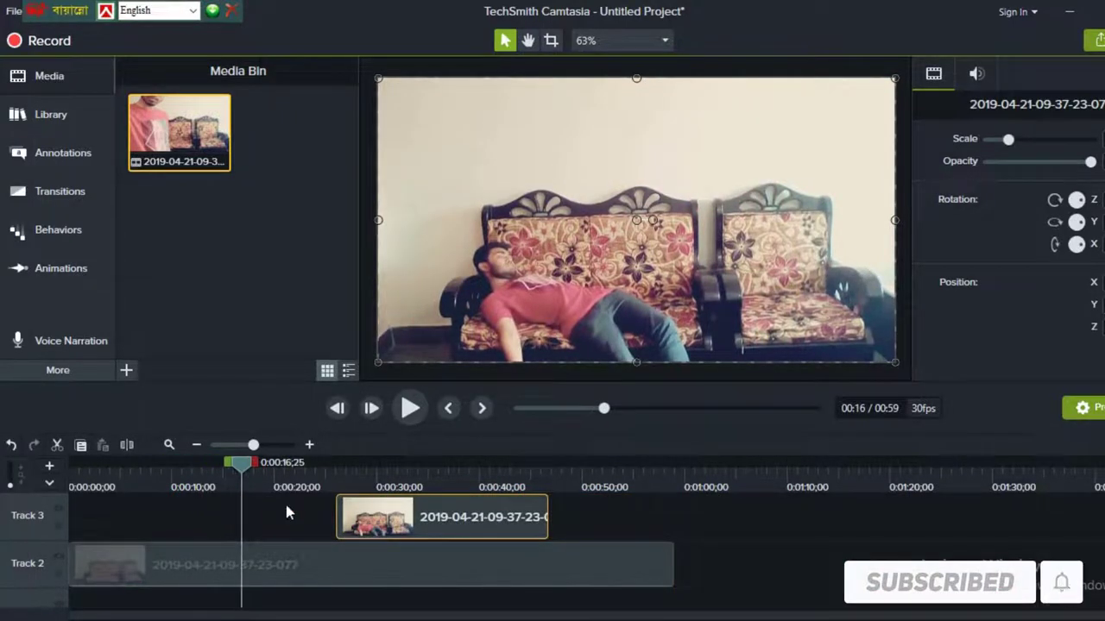
drag(401, 528, 307, 529)
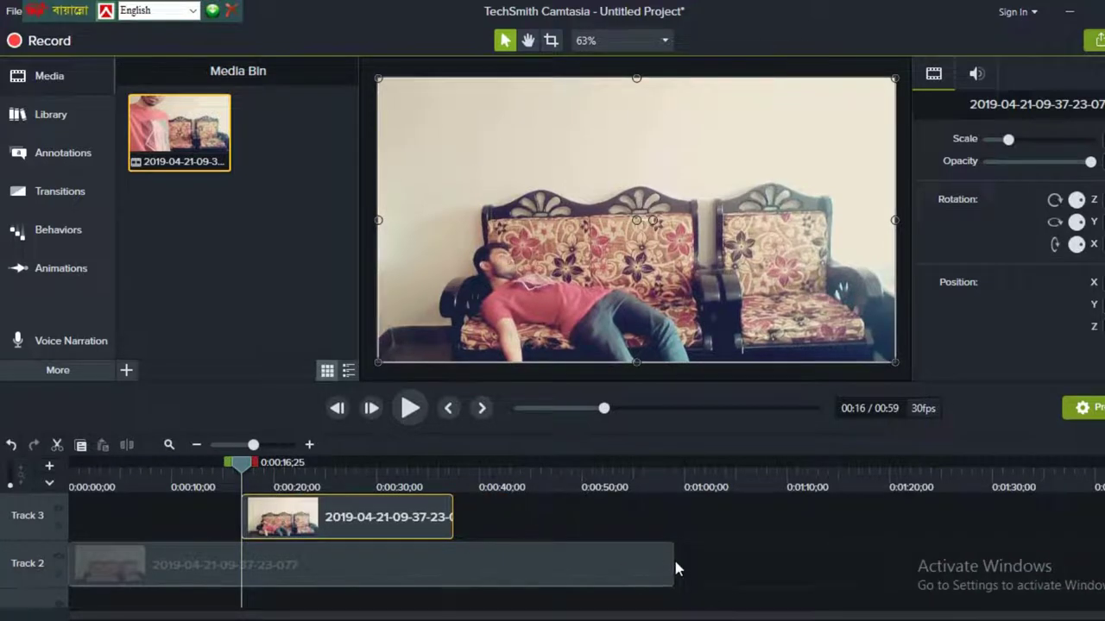
drag(672, 565, 452, 566)
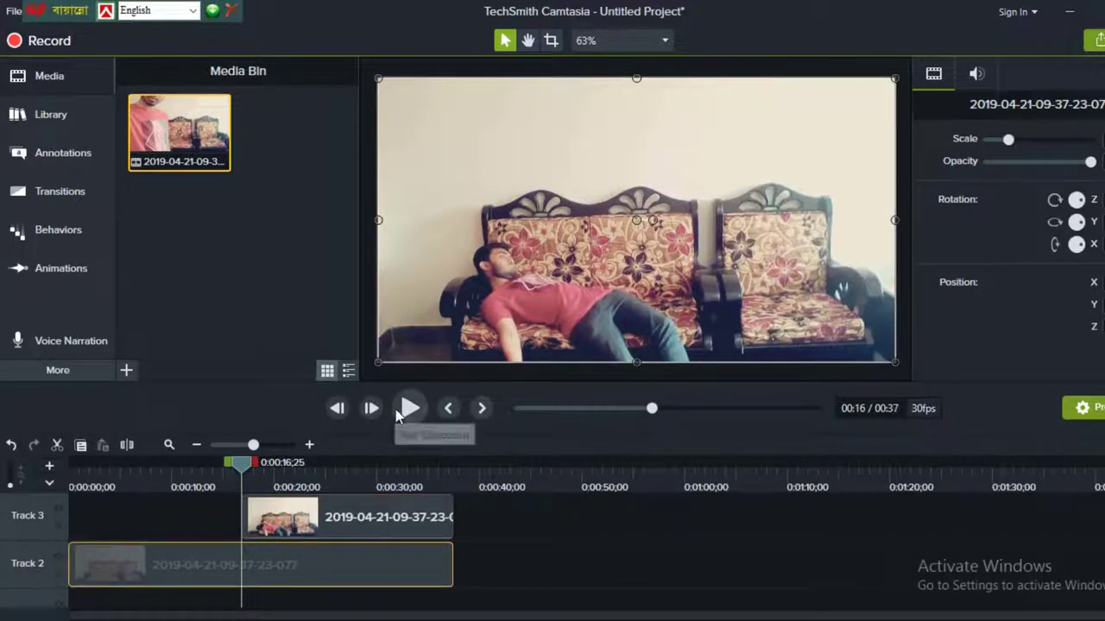
Step: Play back the layered edit to check it
click(408, 410)
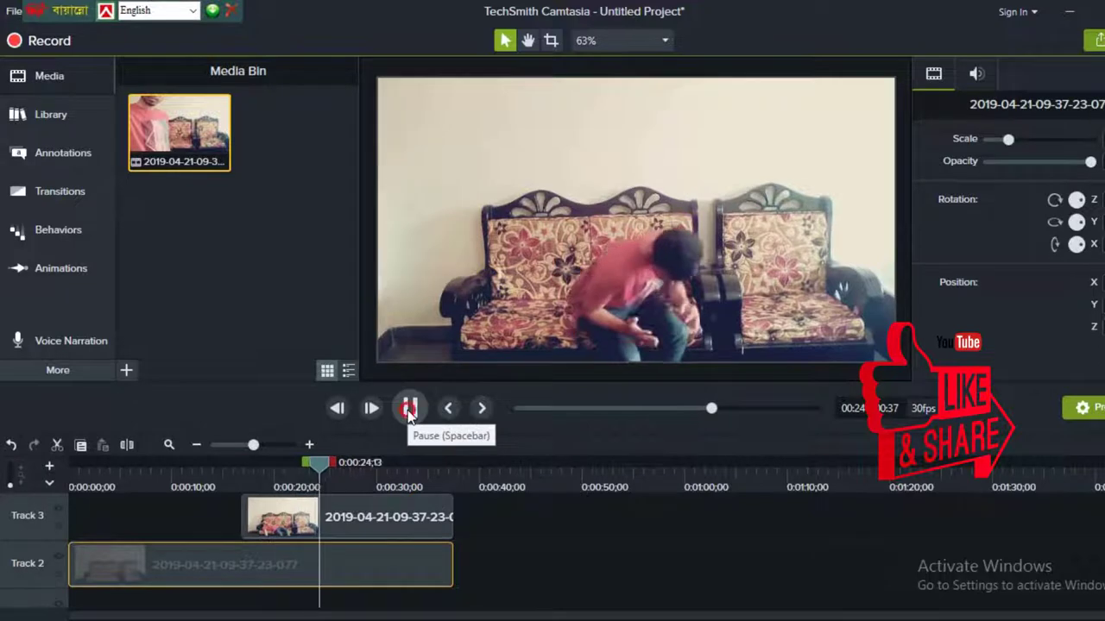
click(410, 410)
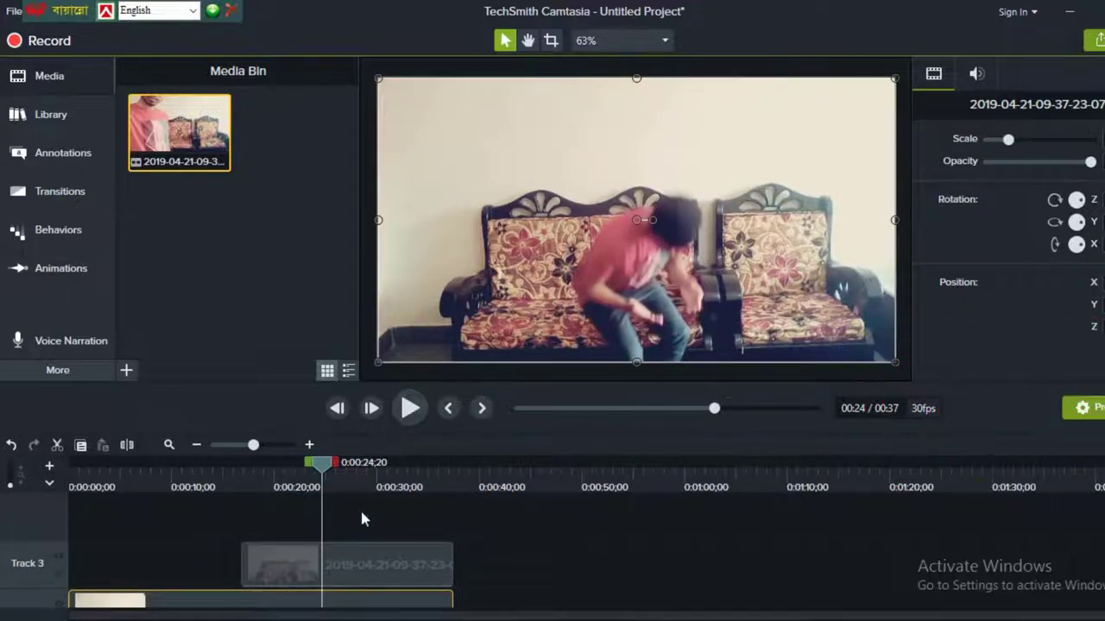
mouse_move(324, 466)
mouse_down()
mouse_move(319, 481)
mouse_move(247, 464)
mouse_up()
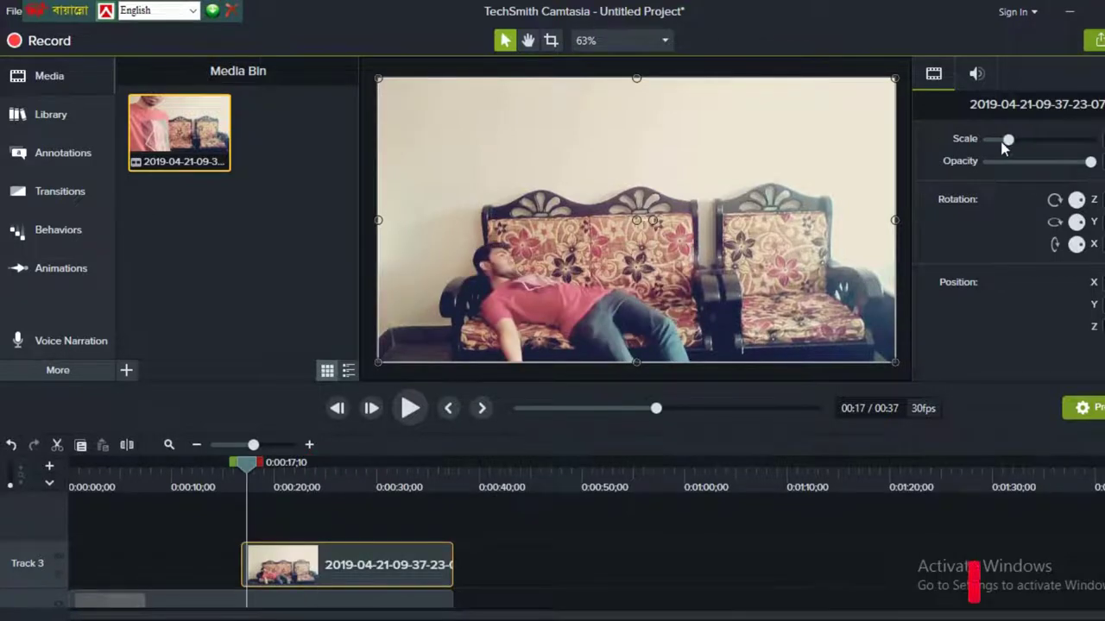
Step: Lower the Track 3 clip's opacity to about 20–30% so the standing figure looks ghostly, previewing the result
click(1089, 408)
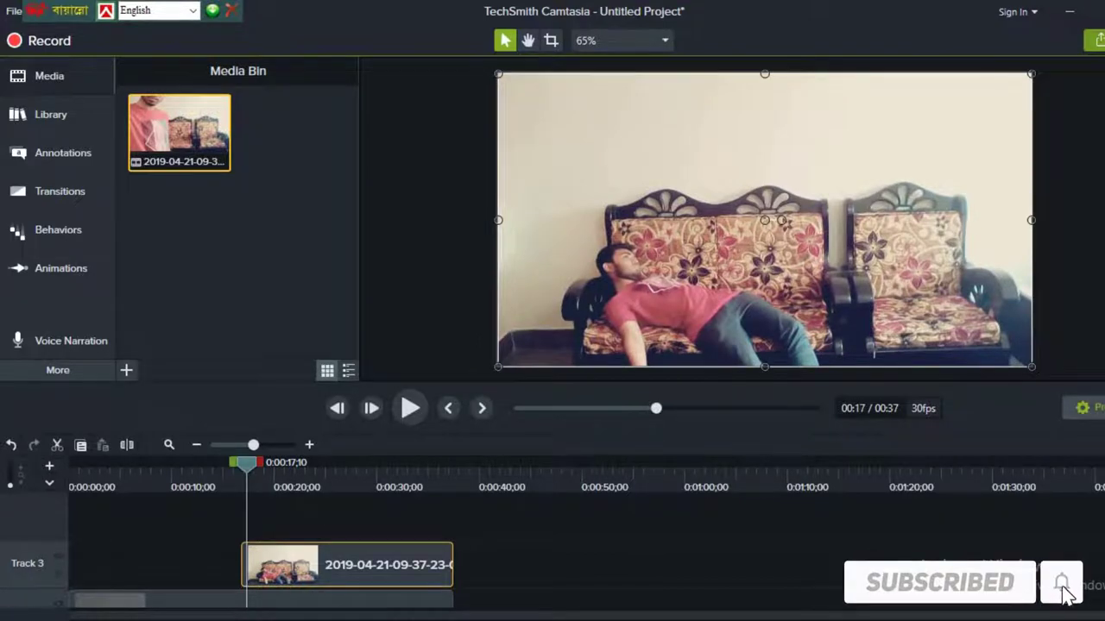
click(1088, 408)
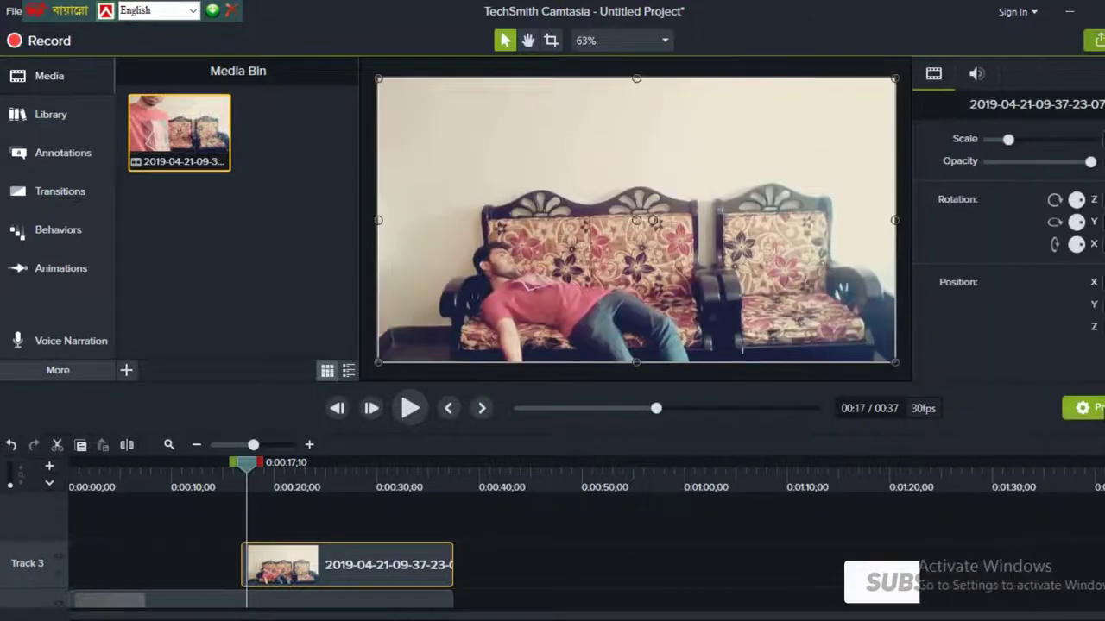
click(1013, 162)
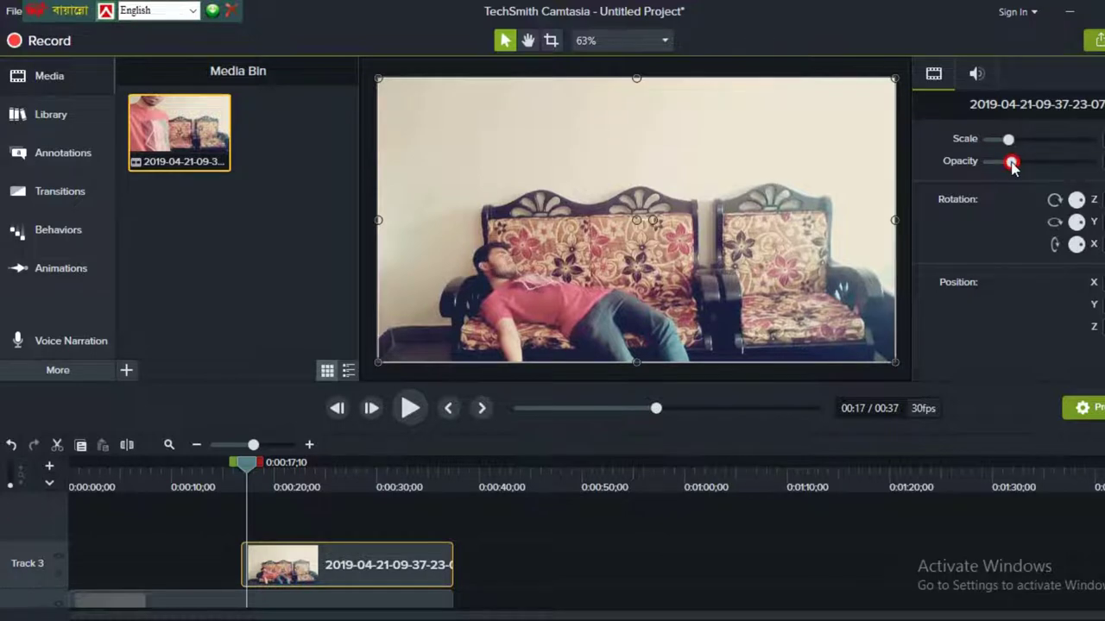
click(407, 409)
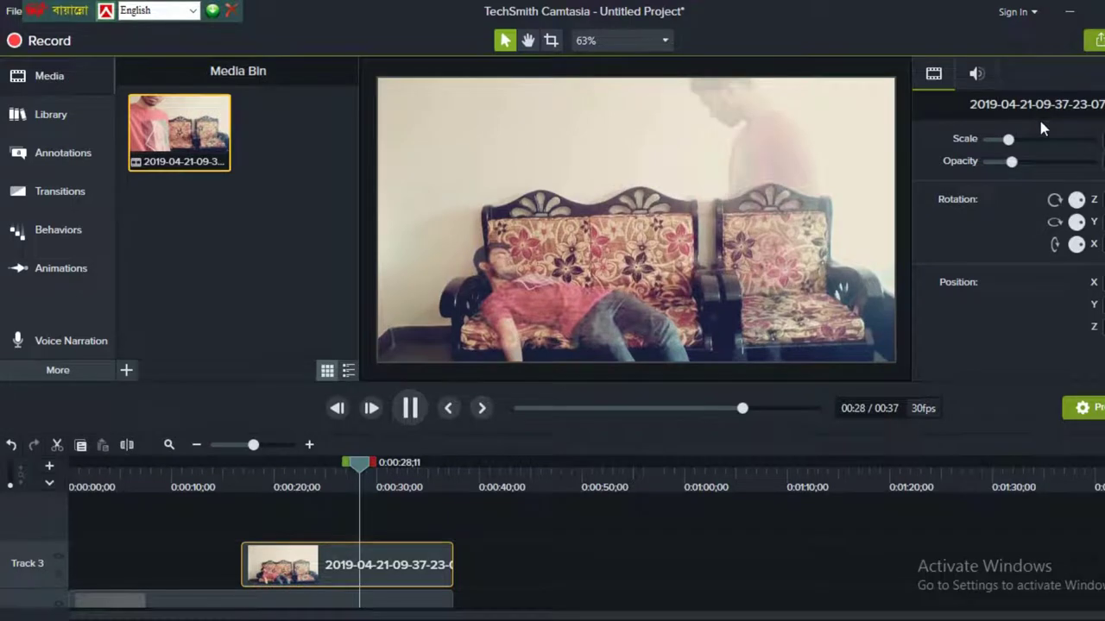
drag(1014, 166, 1021, 169)
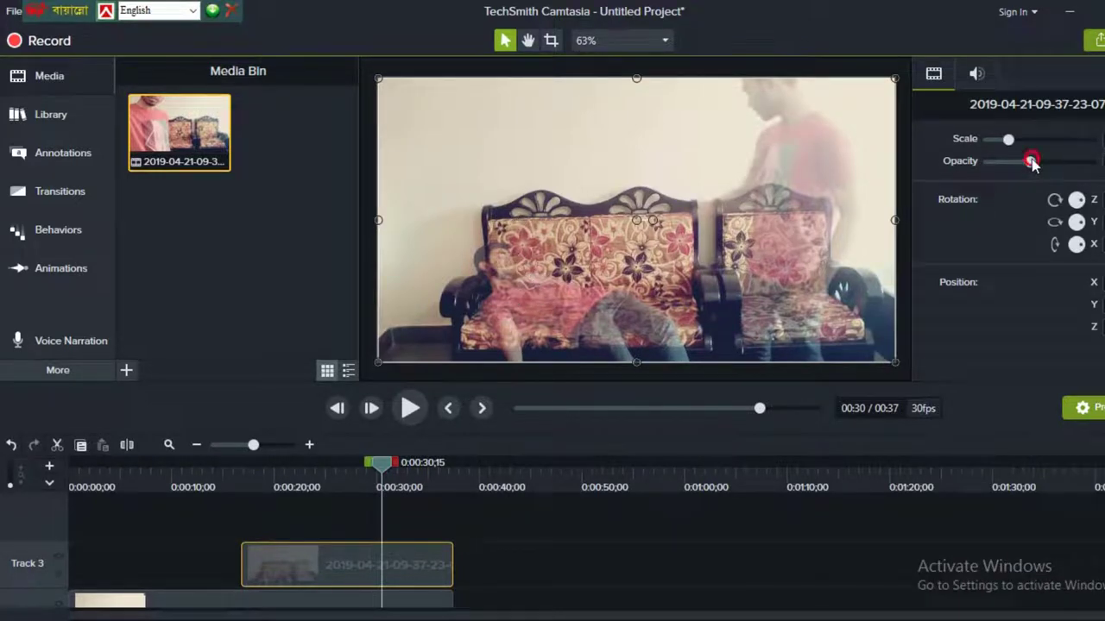
drag(1012, 164, 1007, 164)
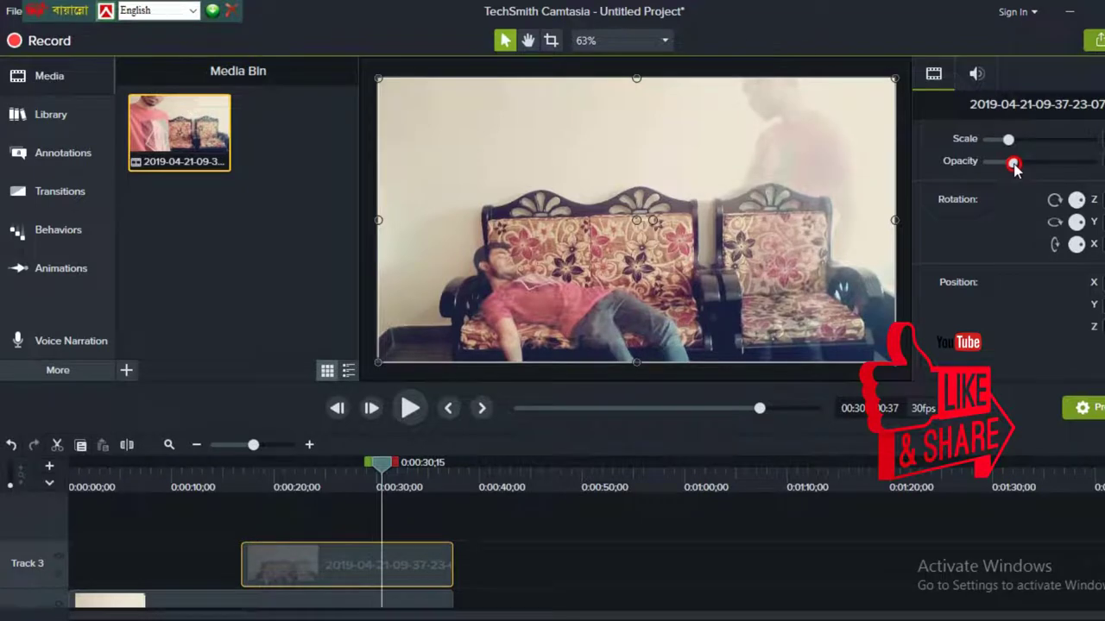
drag(1015, 164, 1017, 164)
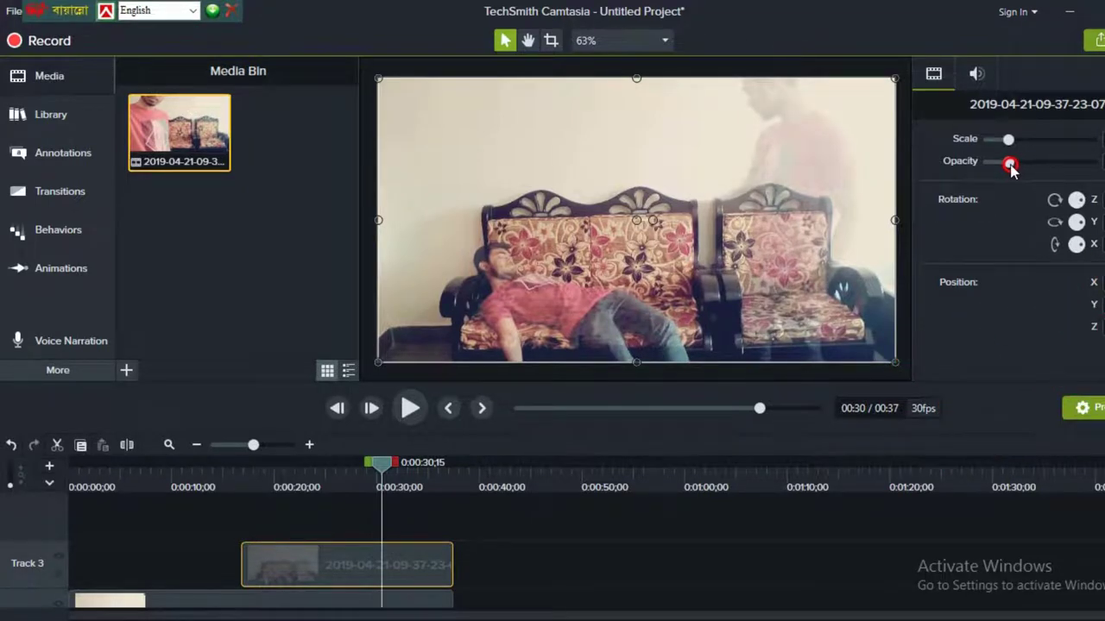
key(space)
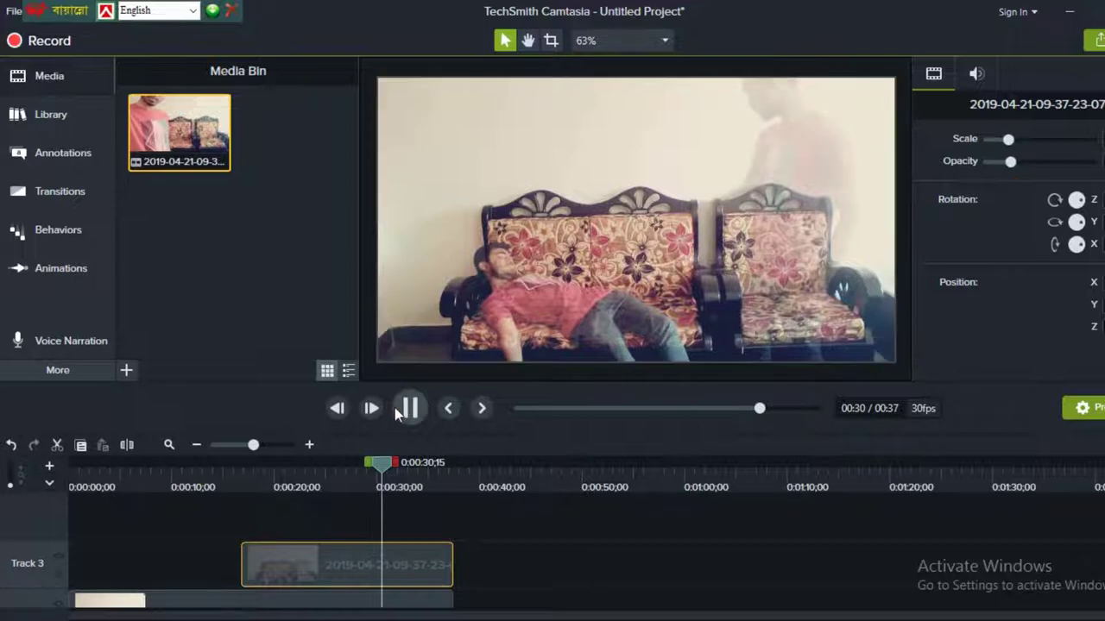
key(space)
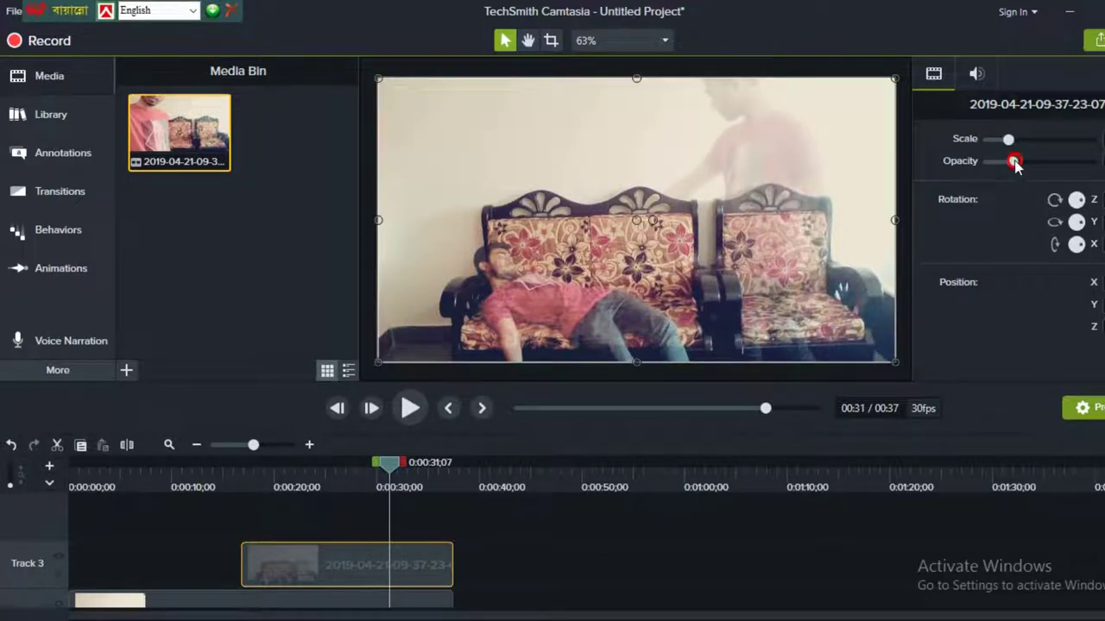
scroll(217, 553, down, 2)
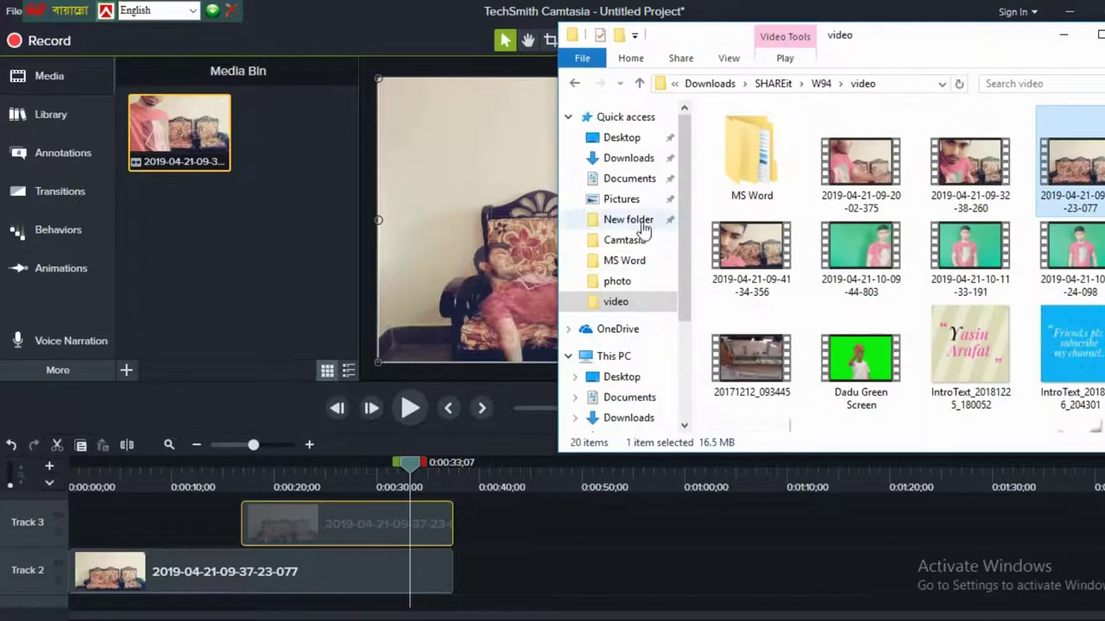
Step: Add the Alive_Evil.mp3 horror music to Track 1 and move the playhead to 0:06;15
click(622, 219)
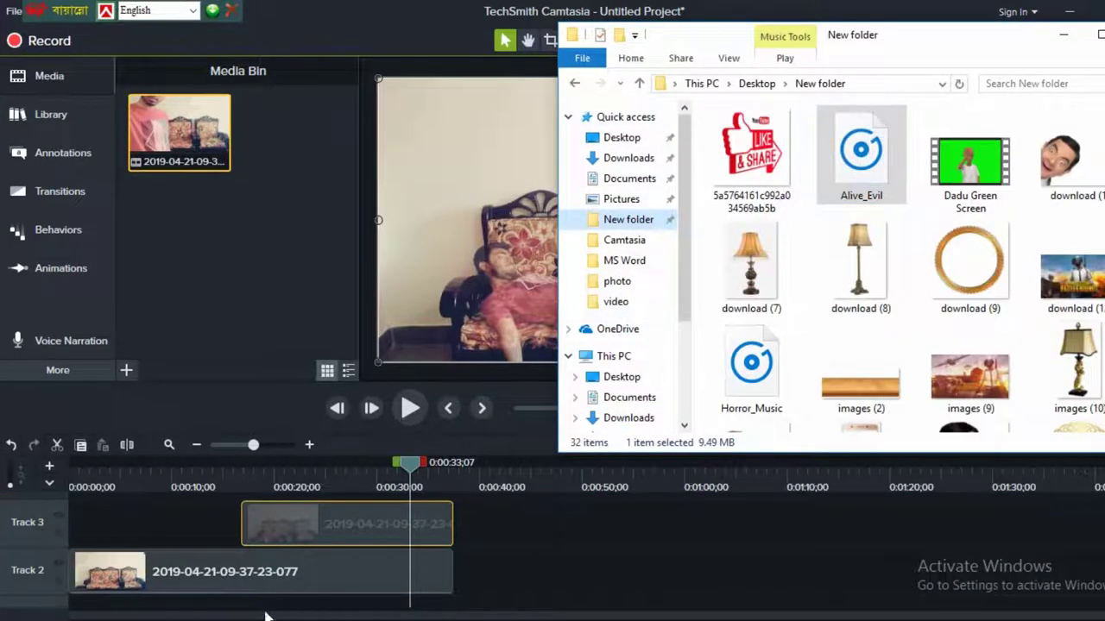
scroll(273, 551, down, 1)
drag(765, 205, 285, 561)
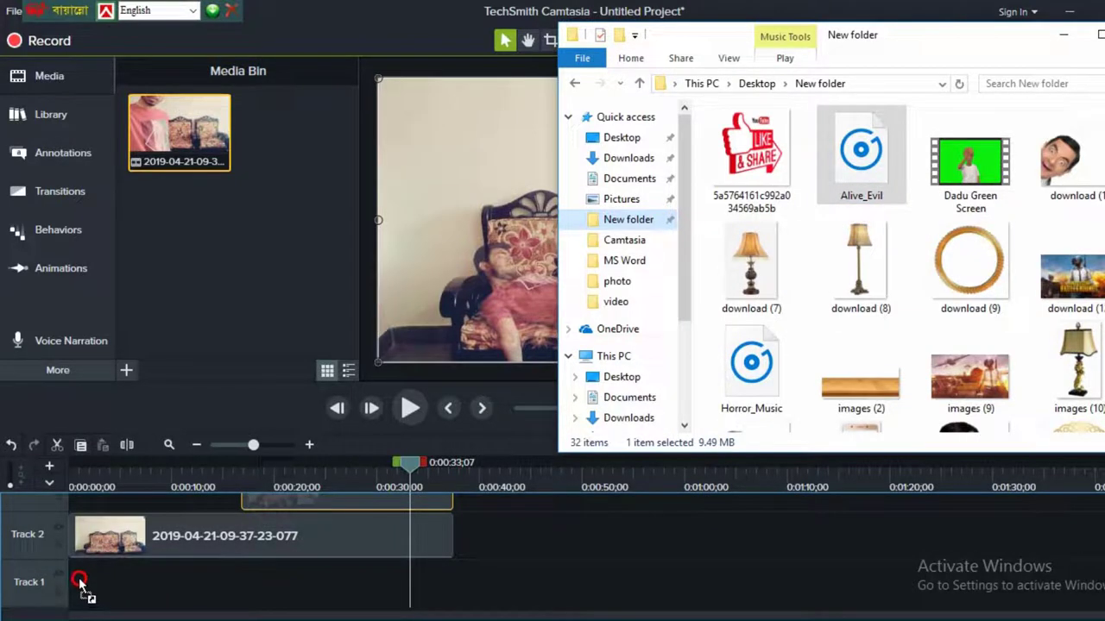
drag(78, 585, 72, 585)
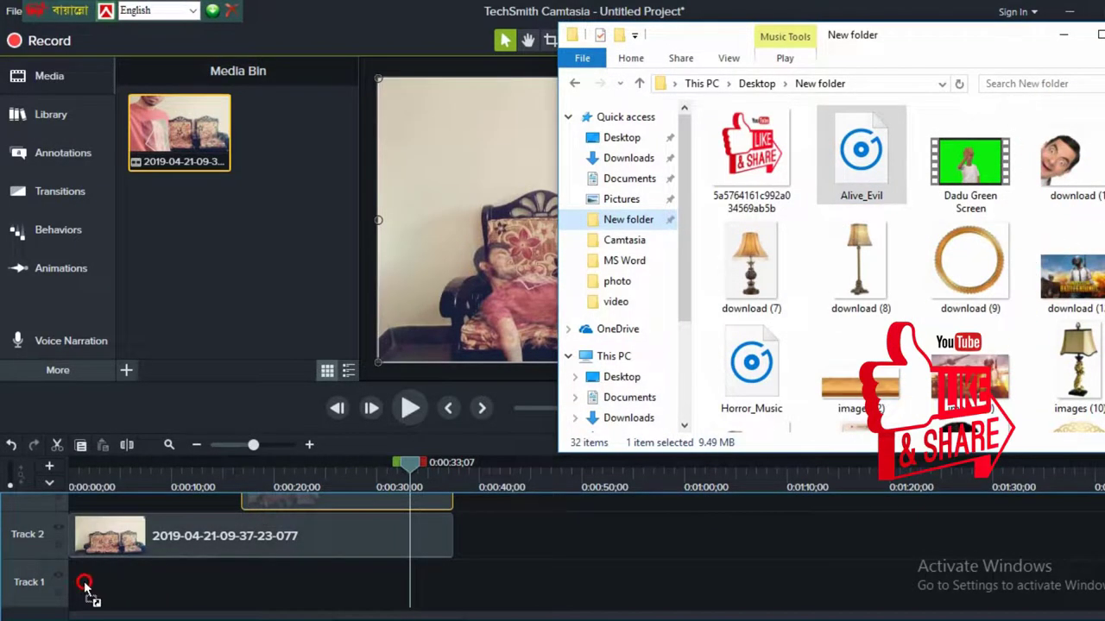
drag(79, 585, 78, 584)
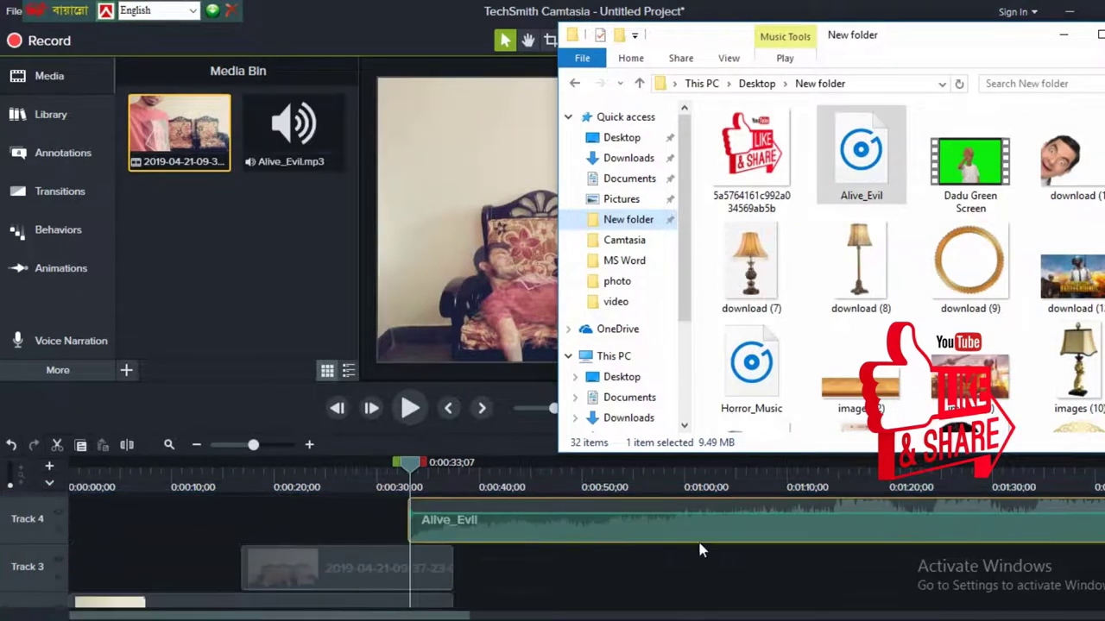
click(641, 537)
drag(687, 561, 656, 571)
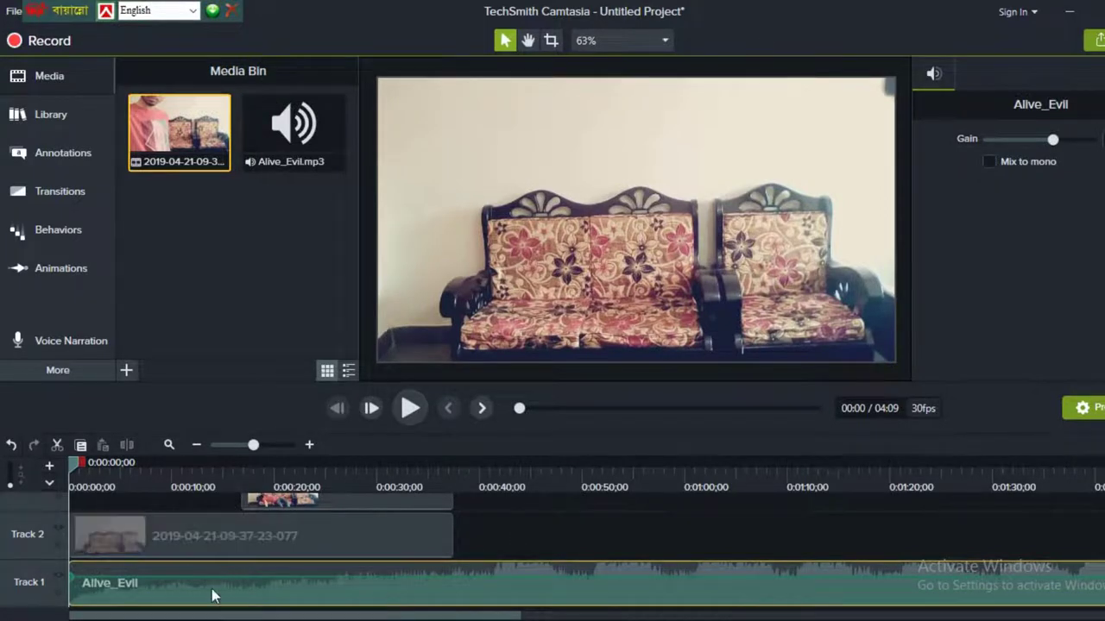
scroll(386, 535, up, 1)
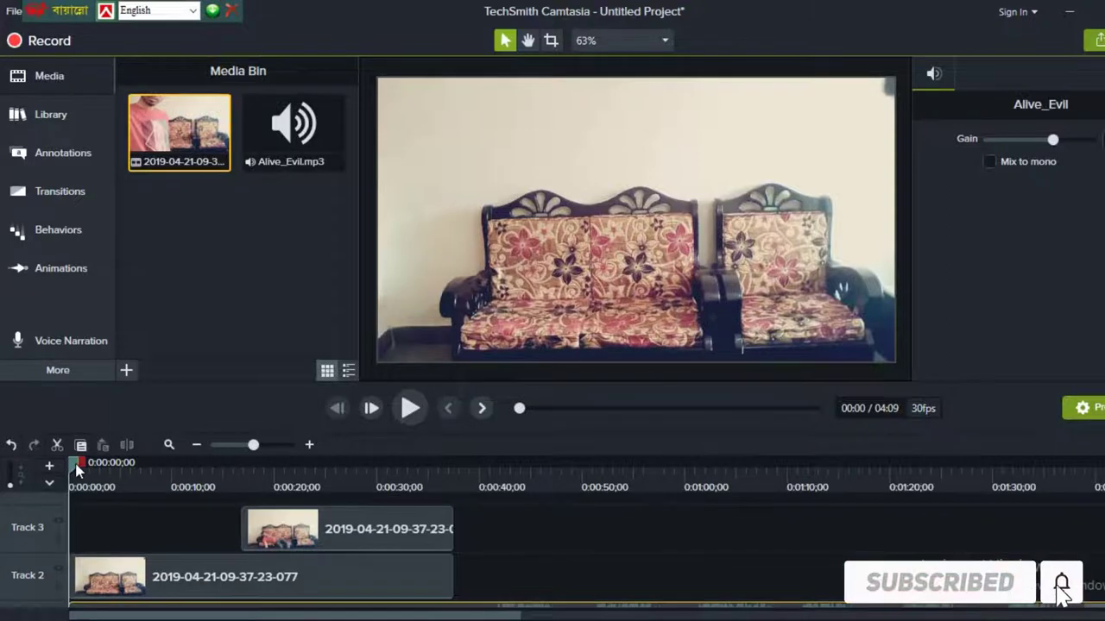
drag(76, 468, 144, 488)
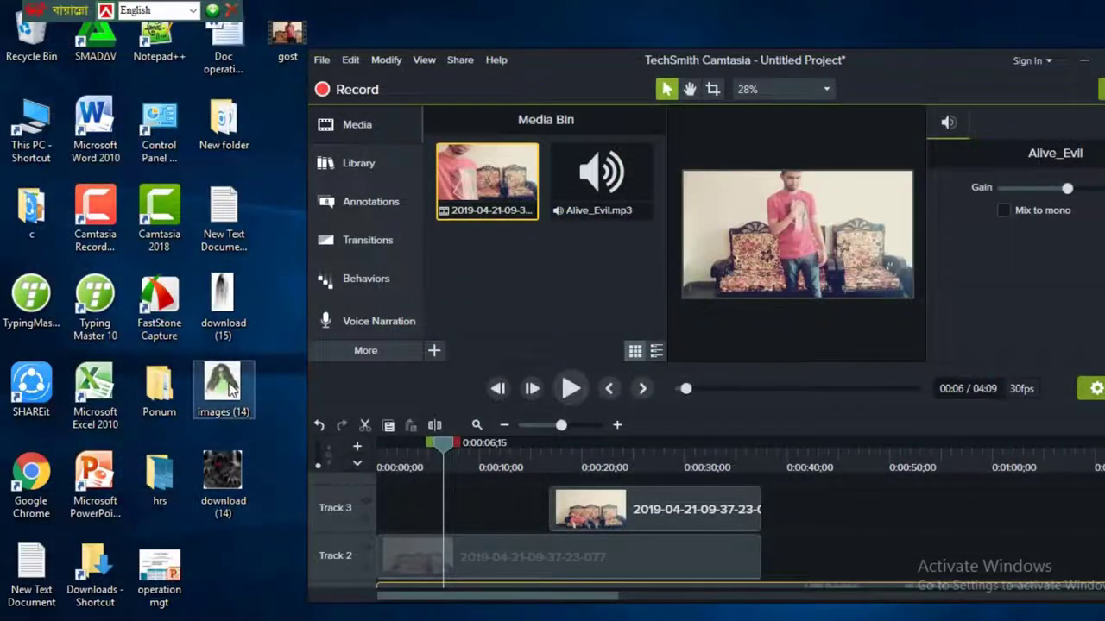
Step: Import images (14).jpg and download (15).jpg from the desktop into the Media Bin
drag(230, 390, 474, 352)
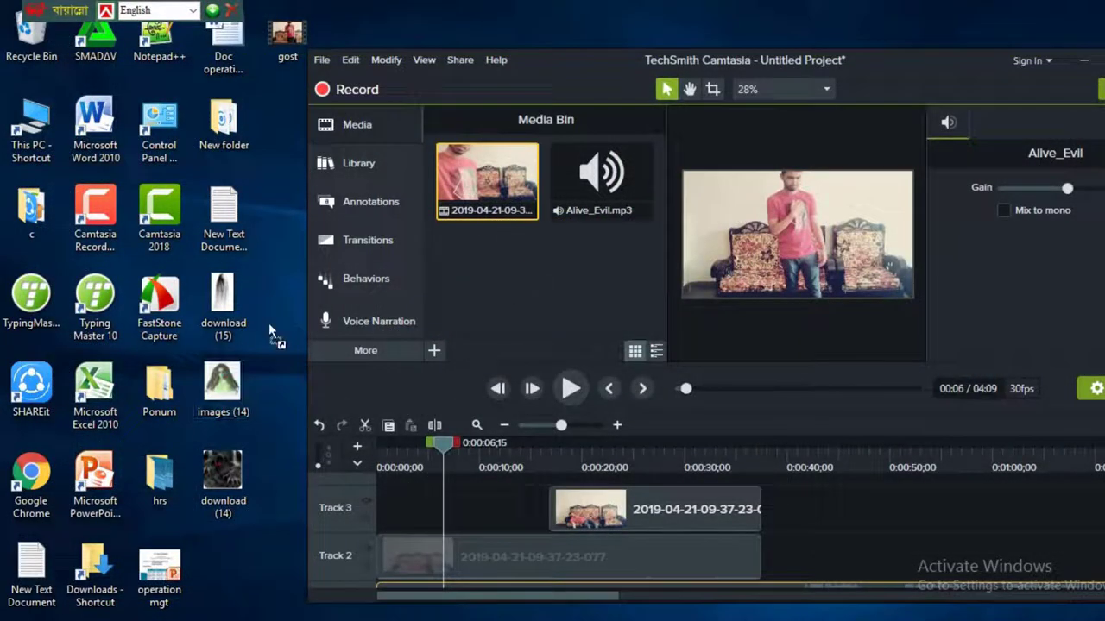
drag(221, 299, 576, 264)
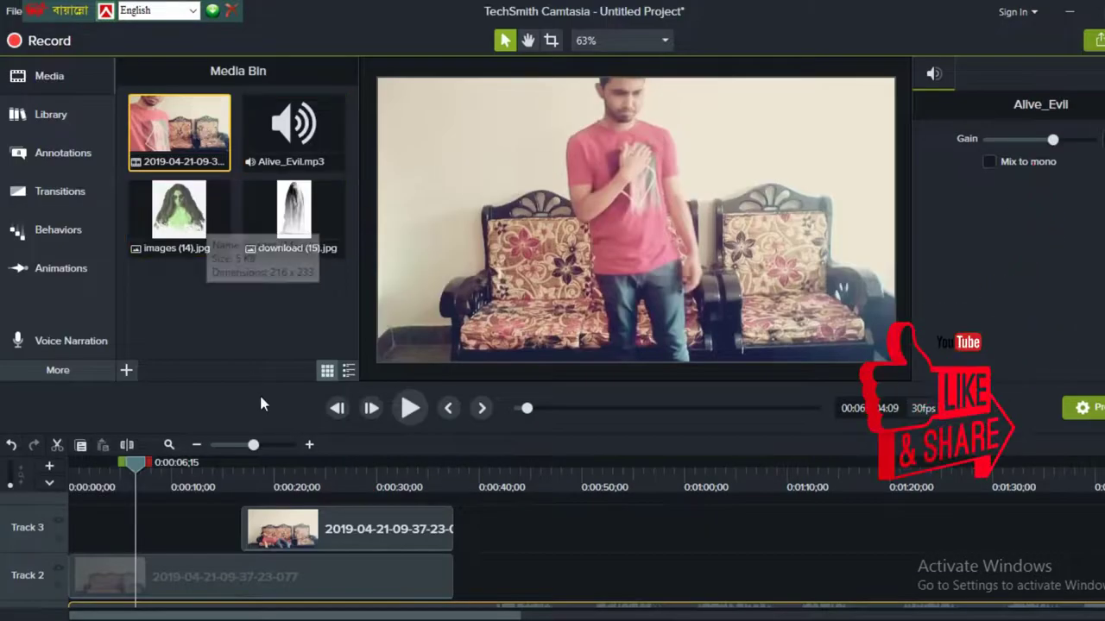
drag(276, 513, 278, 516)
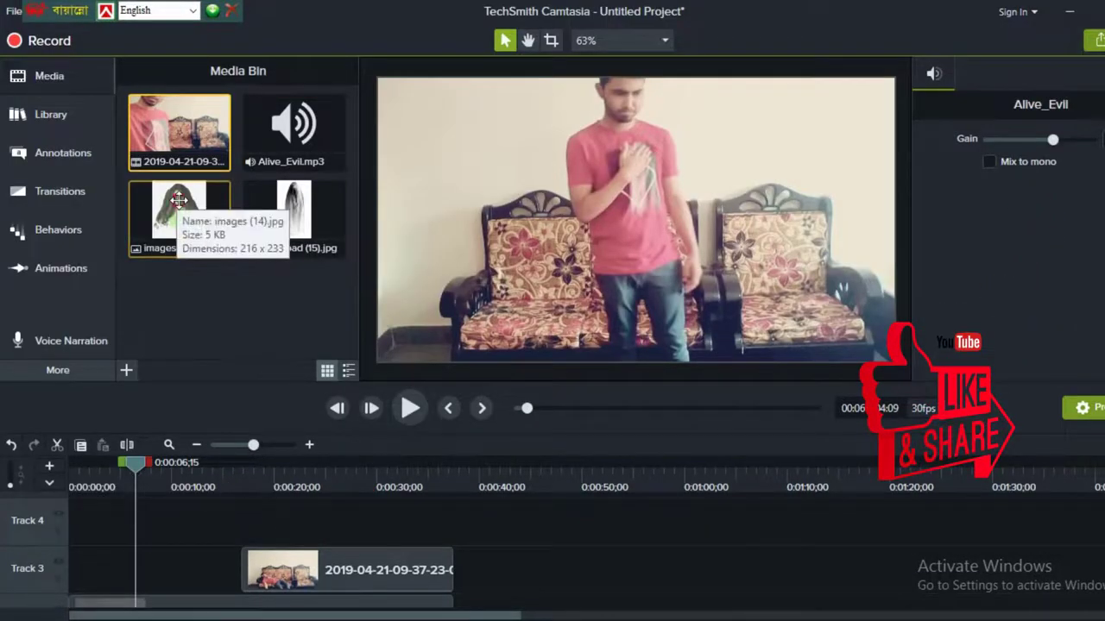
Step: Place images (14).jpg on a new Track 4 at about 0:06 above the sofa video
click(179, 200)
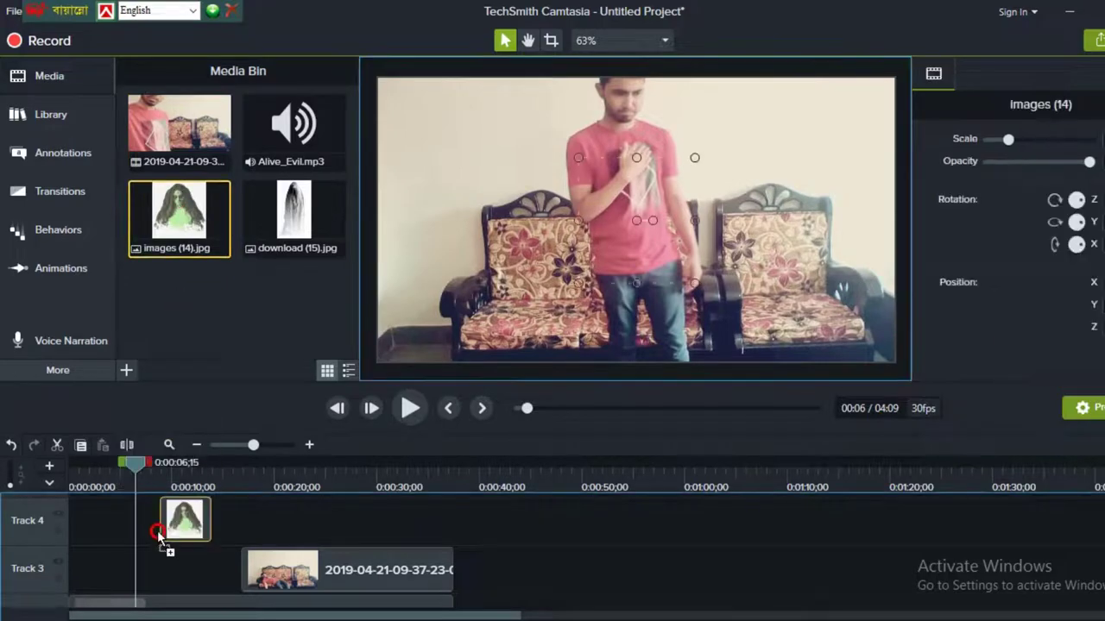
drag(179, 200, 143, 519)
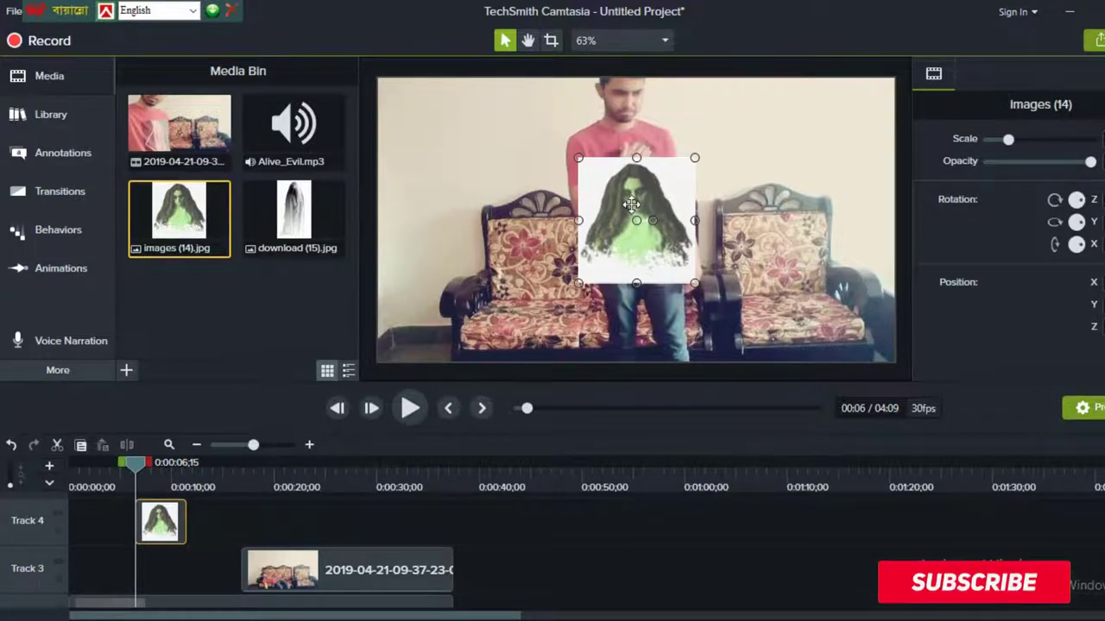
Step: Remove the ghost's white background with Remove a Color and higher tolerance, then move it upper-left
right_click(629, 232)
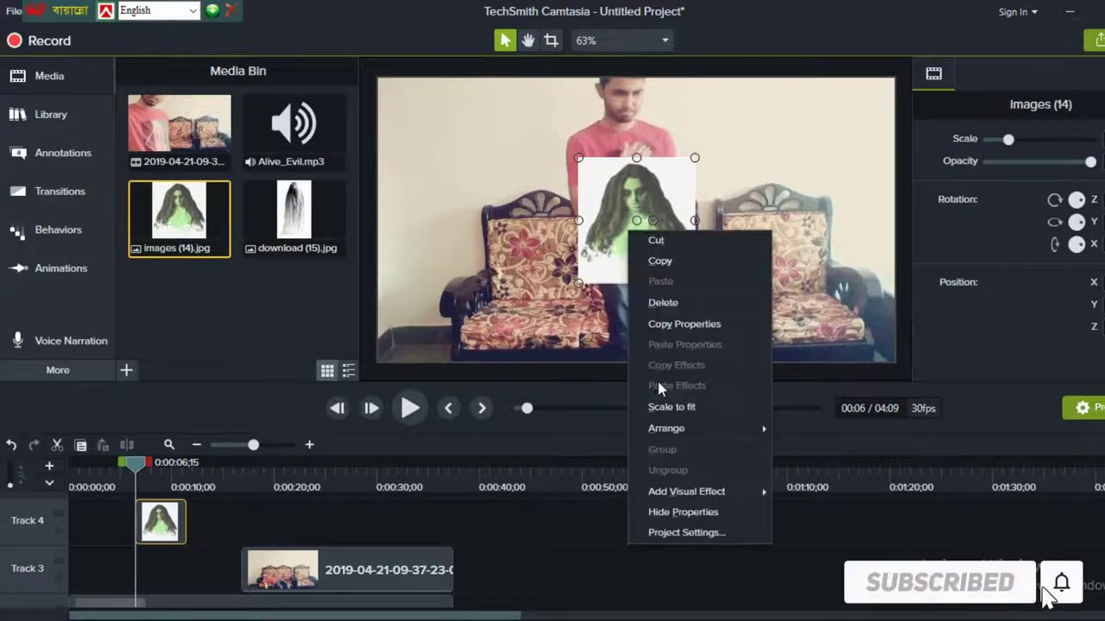
mouse_move(759, 492)
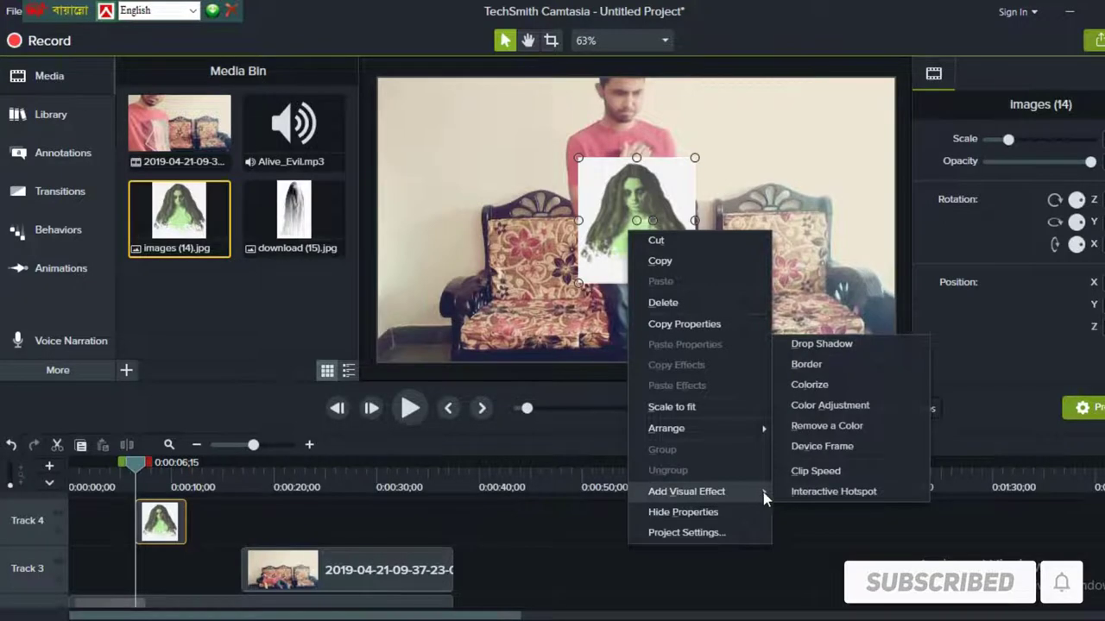
click(829, 425)
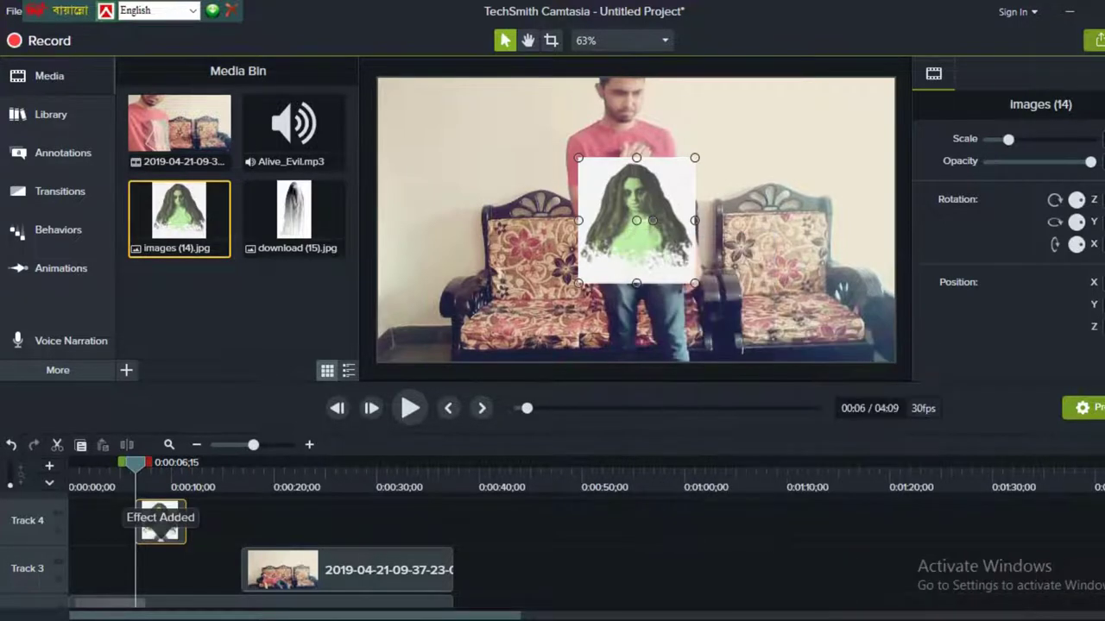
click(1102, 242)
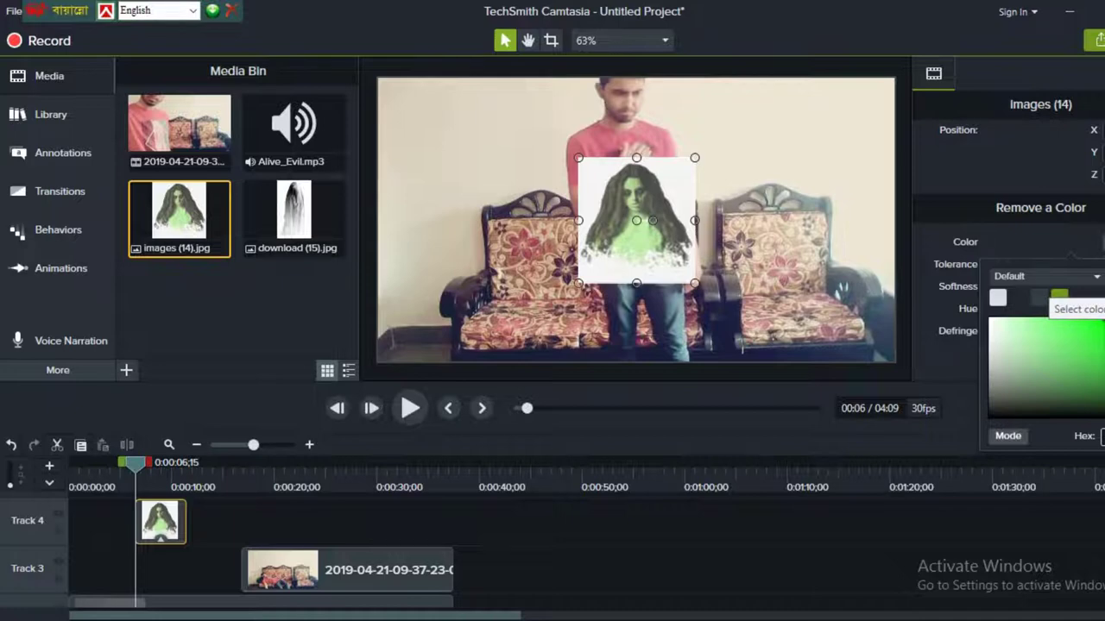
click(1059, 296)
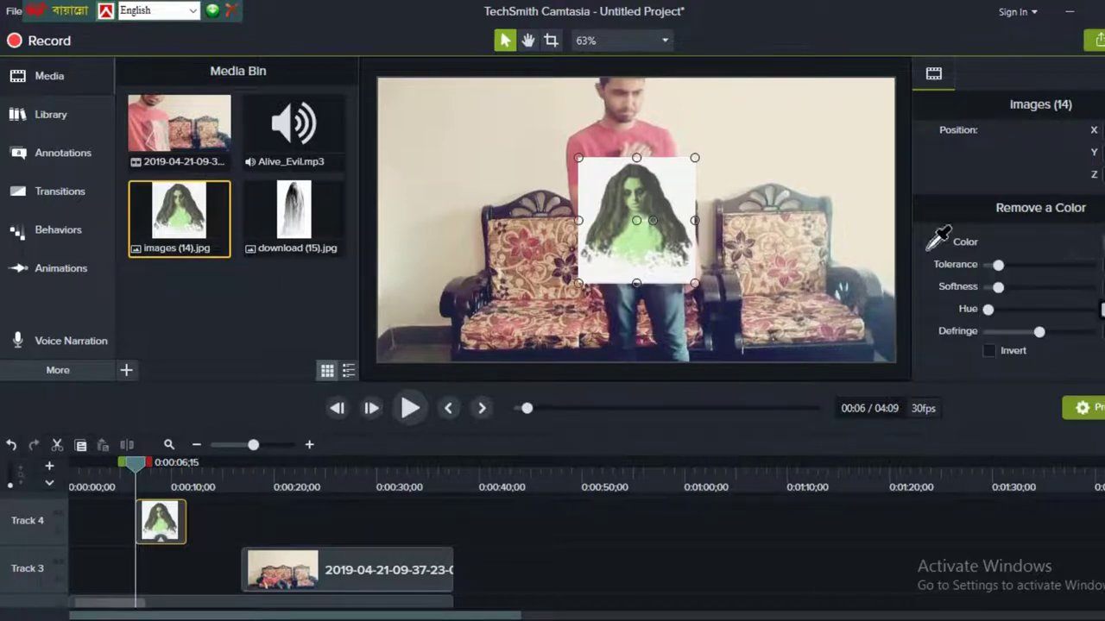
click(690, 171)
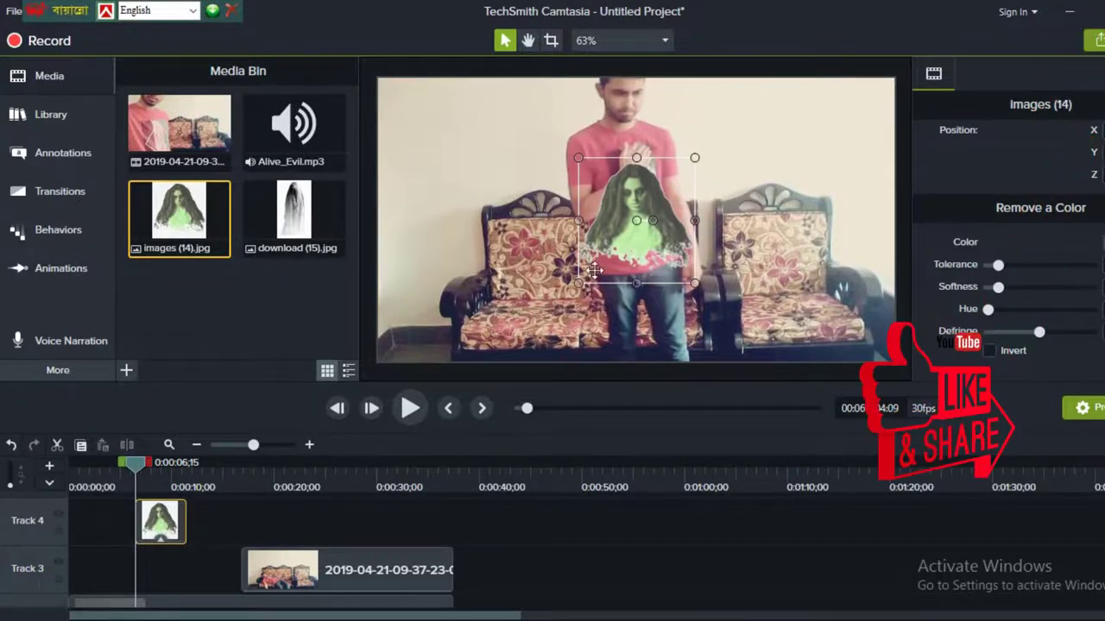
drag(999, 266, 1025, 265)
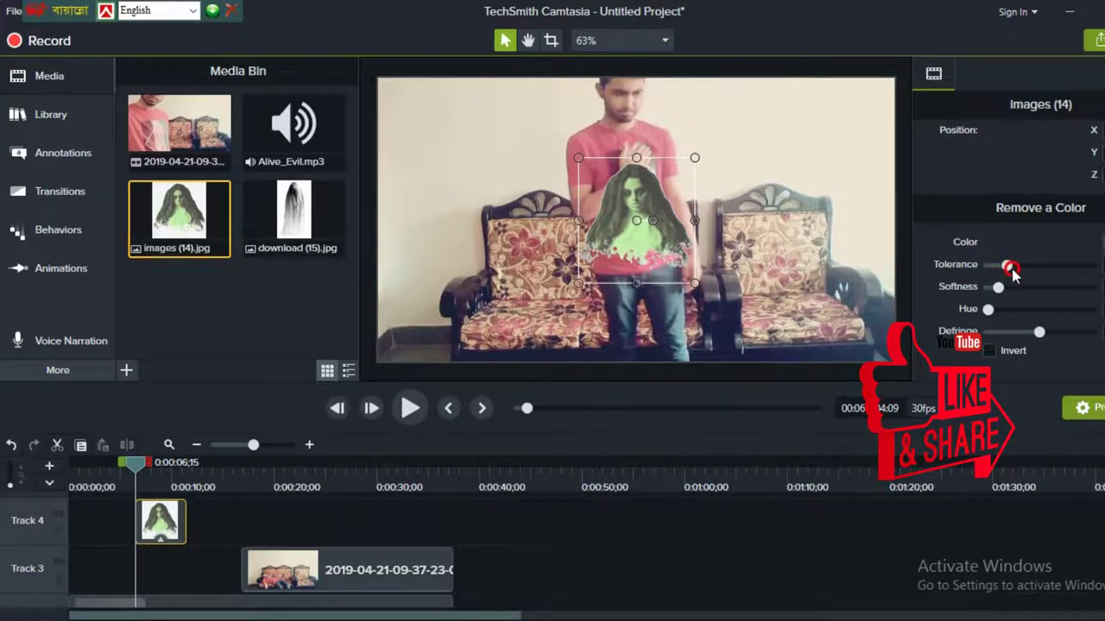
mouse_move(629, 194)
mouse_down()
mouse_move(441, 159)
mouse_move(448, 146)
mouse_up()
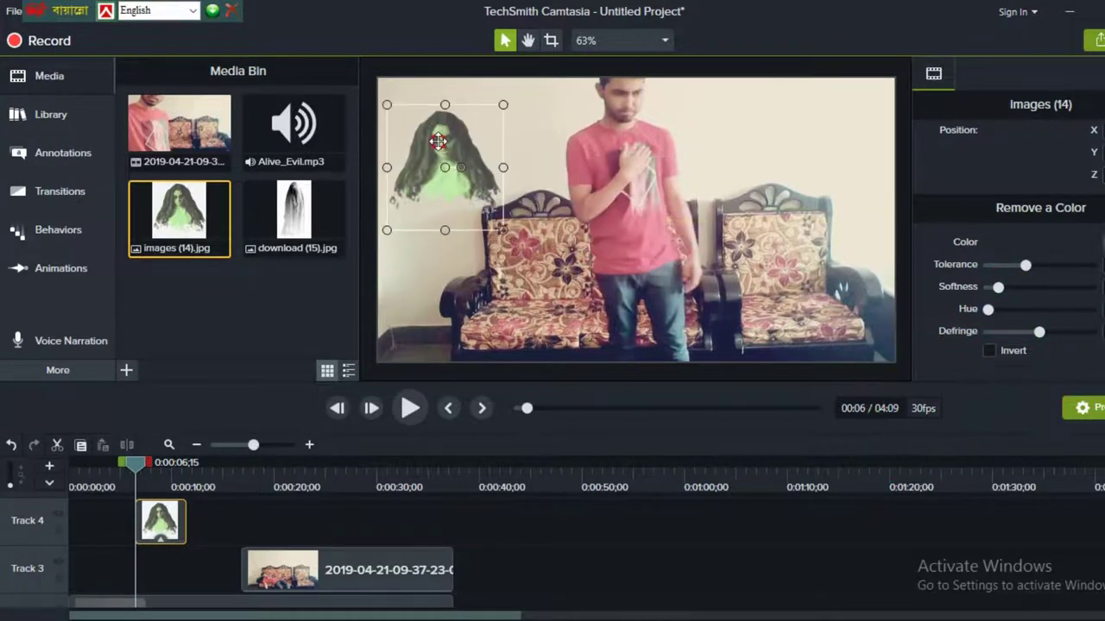
Step: Lower the ghost's opacity and extend its Track 4 clip to end at about 0:37
scroll(1074, 186, up, 4)
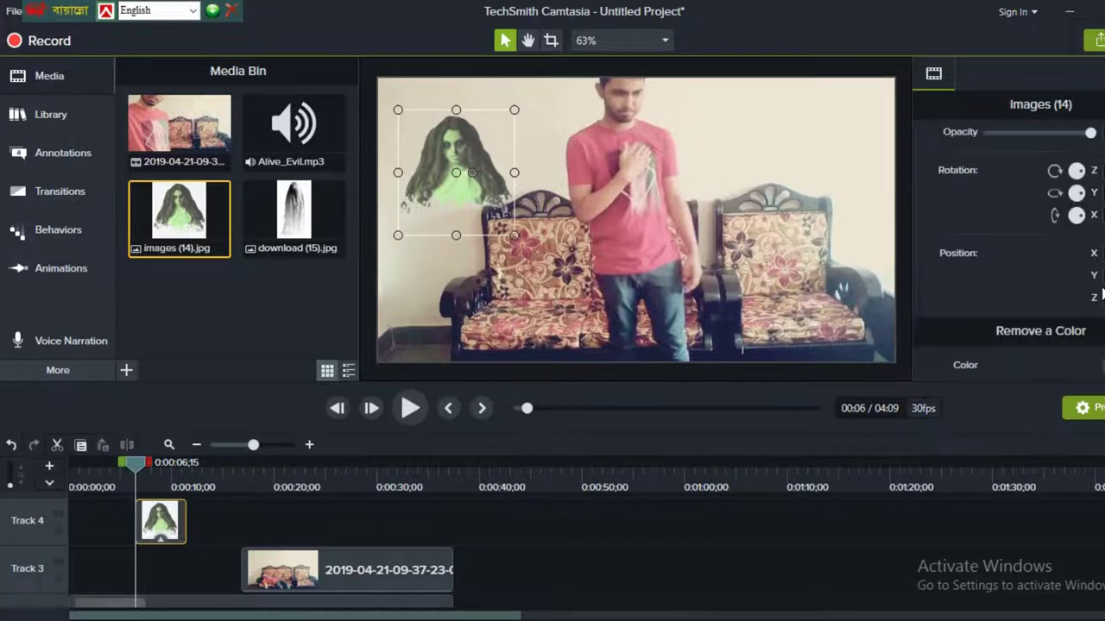
click(1012, 162)
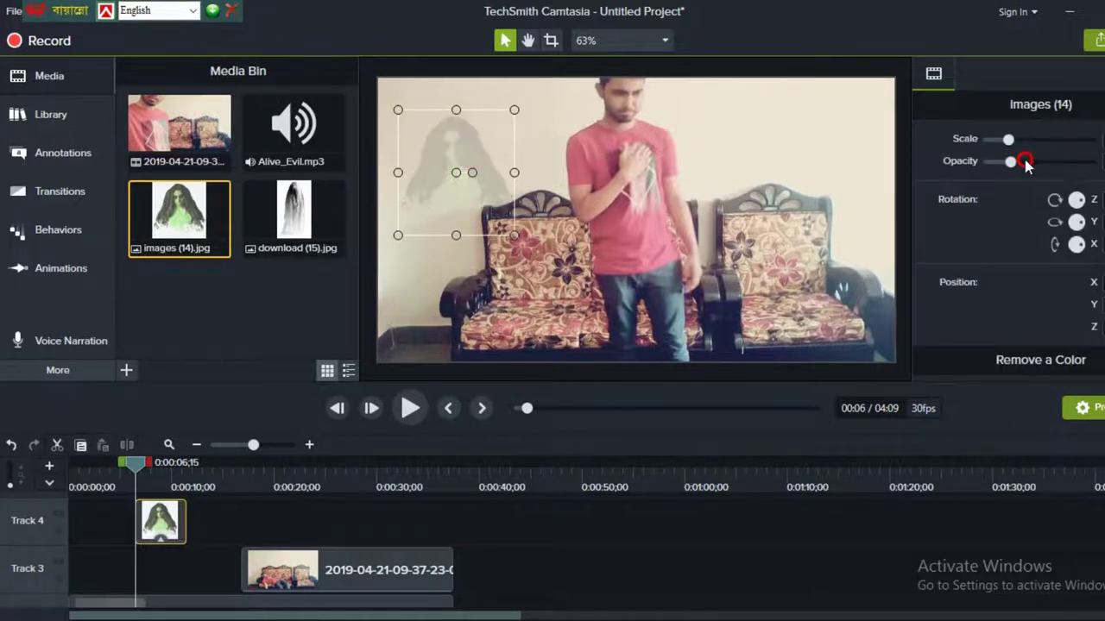
click(1026, 164)
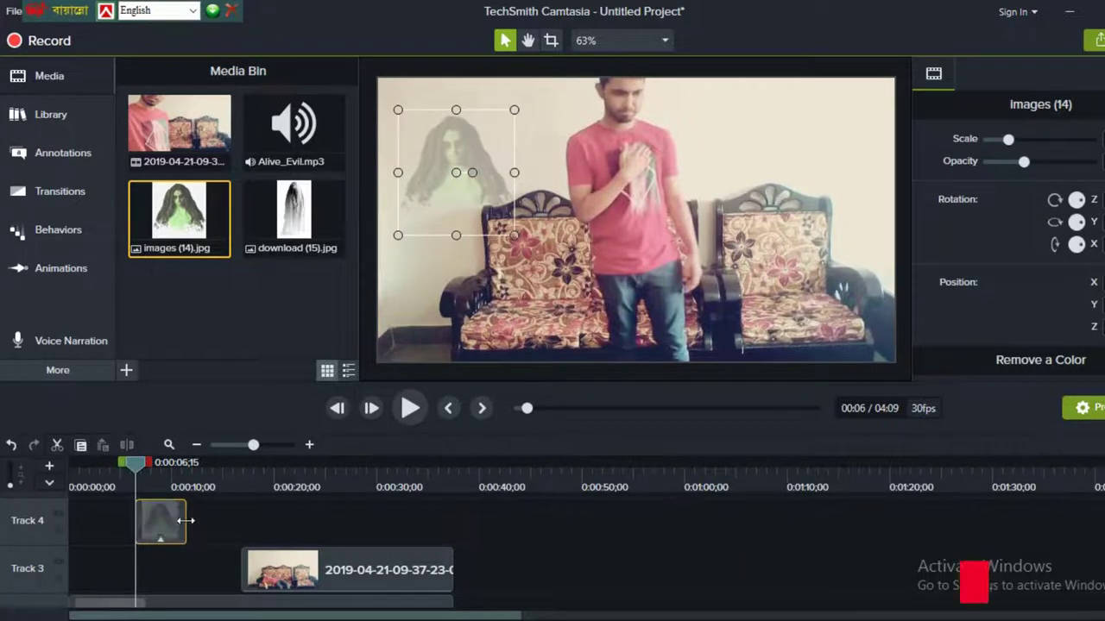
drag(185, 523, 450, 534)
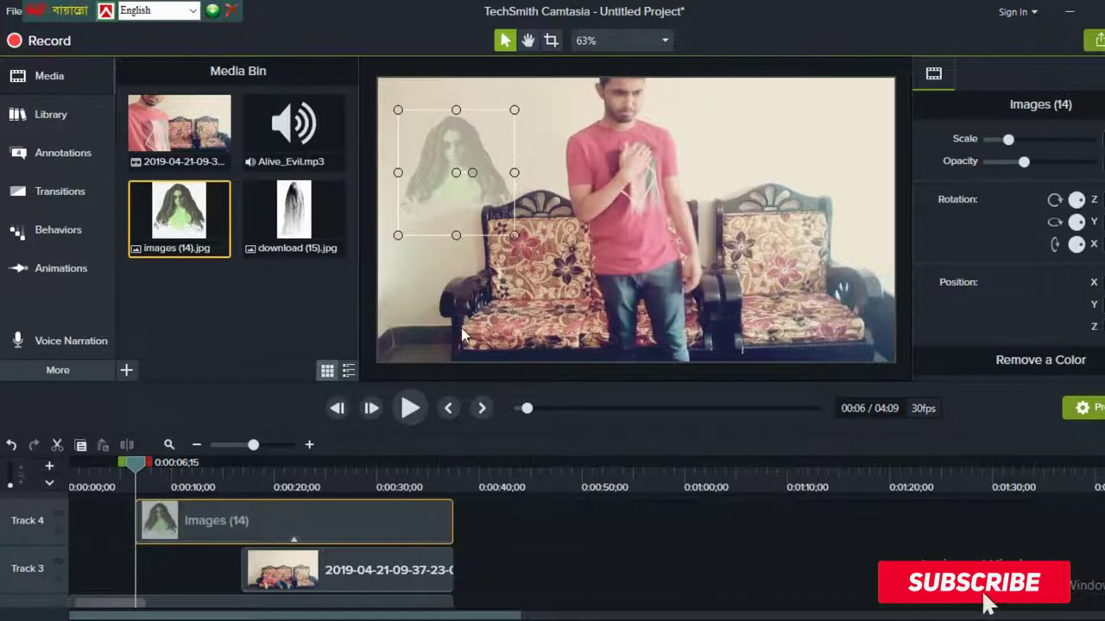
mouse_move(445, 157)
mouse_down()
mouse_move(443, 125)
mouse_move(437, 142)
mouse_up()
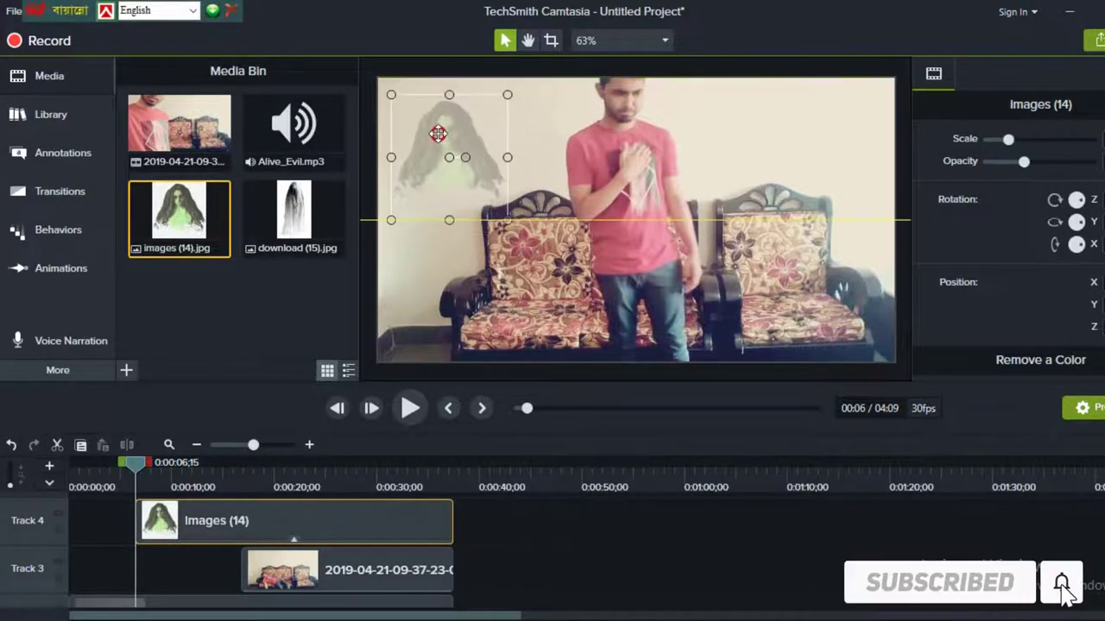
Step: Open the sofa video's context menu and dismiss it without applying an effect
click(640, 194)
right_click(641, 194)
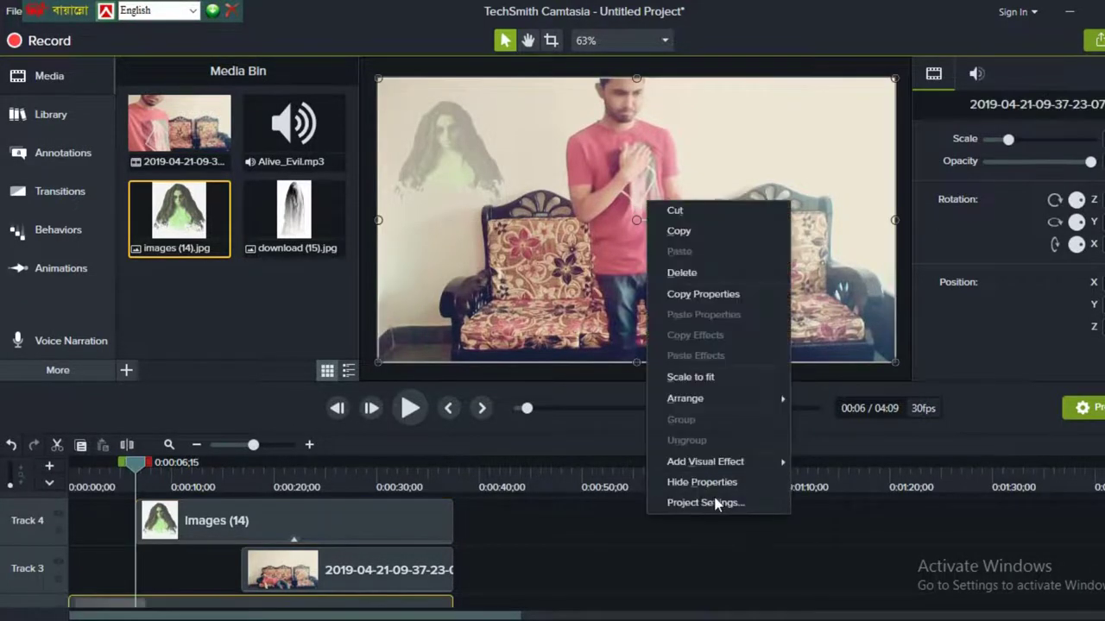
mouse_move(769, 458)
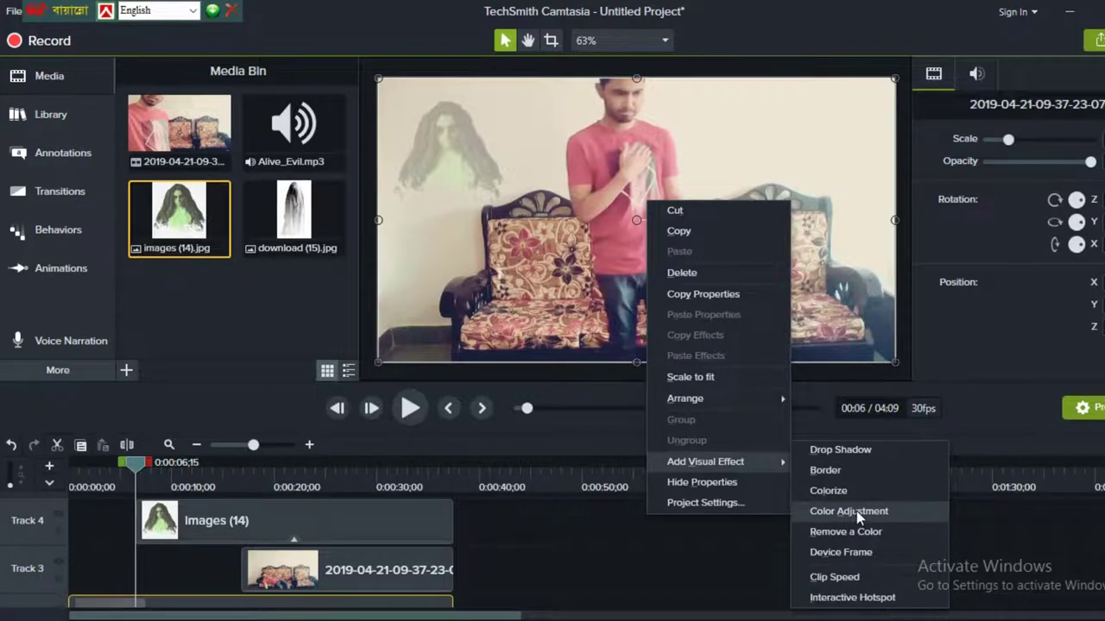
click(584, 544)
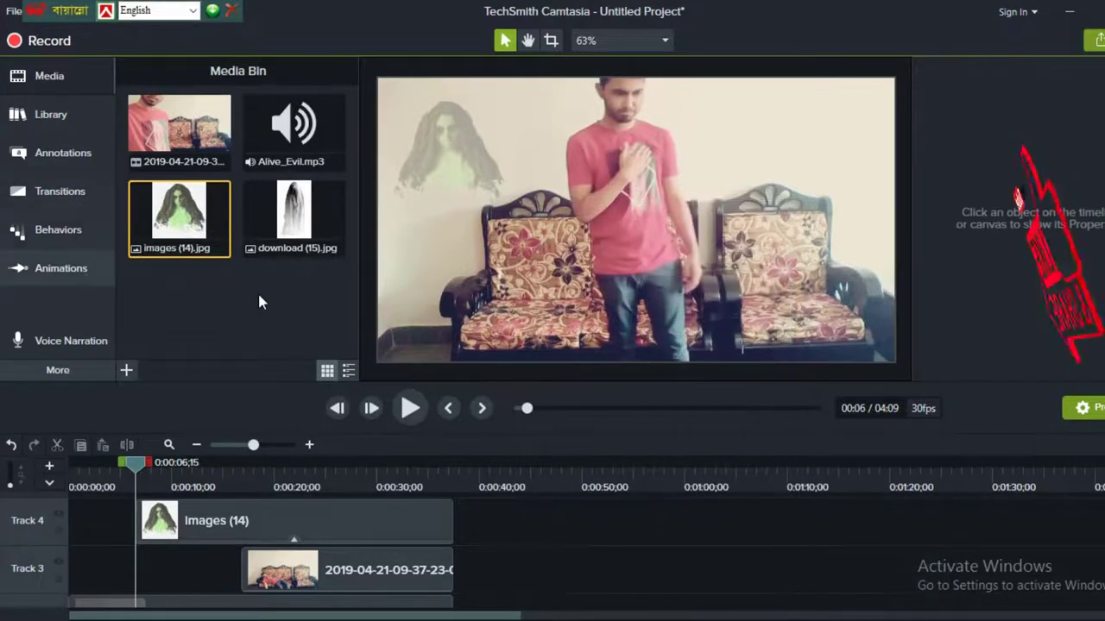
Step: Apply the Explode behaviour preset to the images (14) ghost clip
click(58, 230)
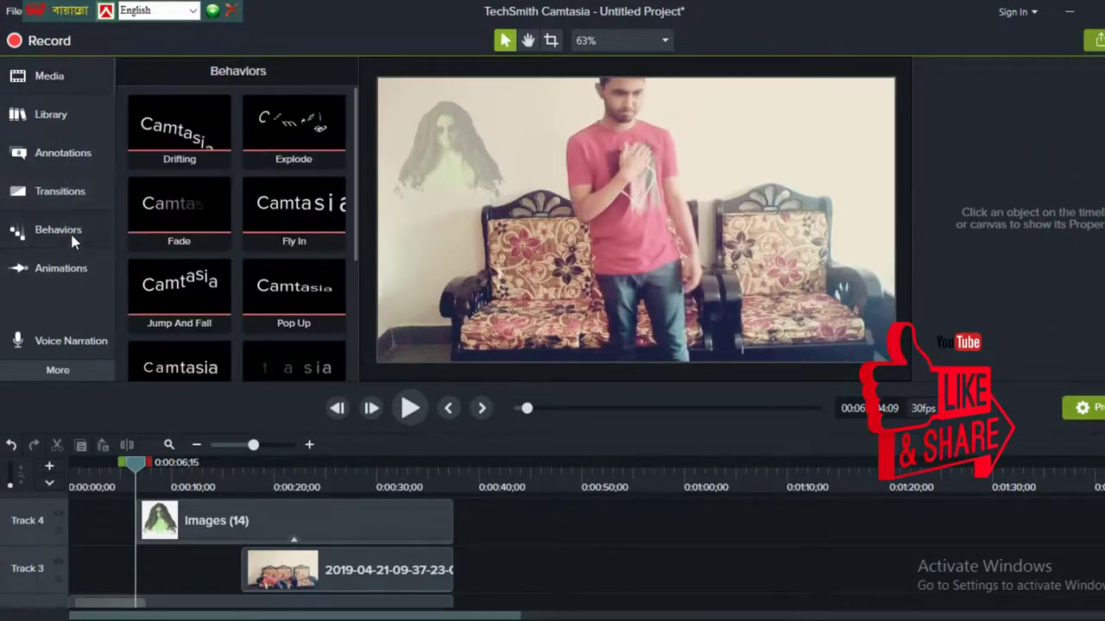
drag(299, 153, 204, 524)
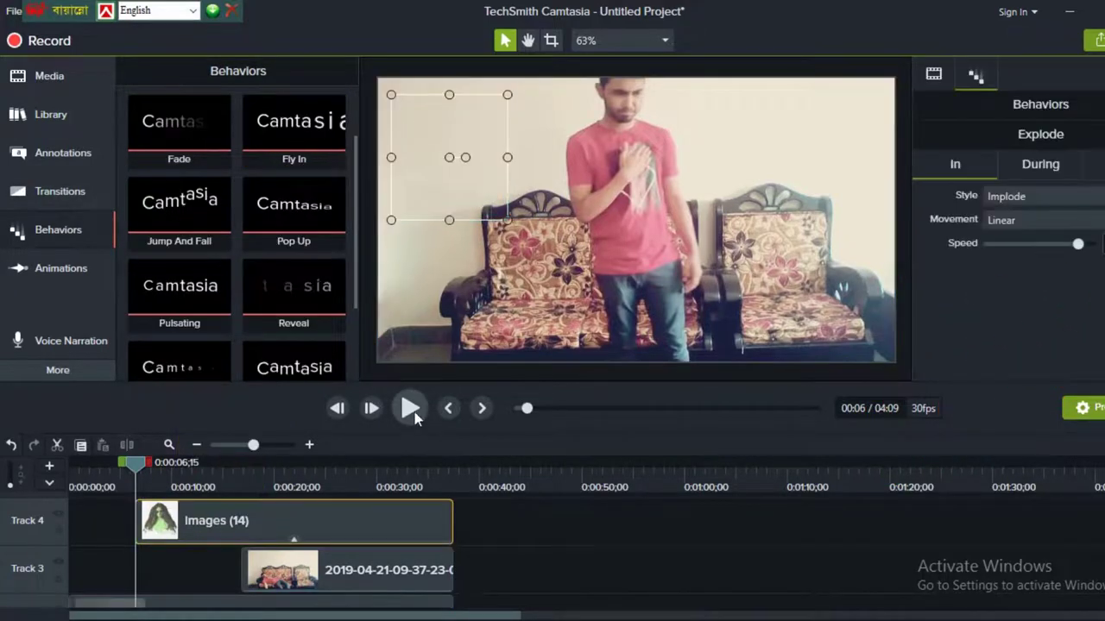
click(50, 76)
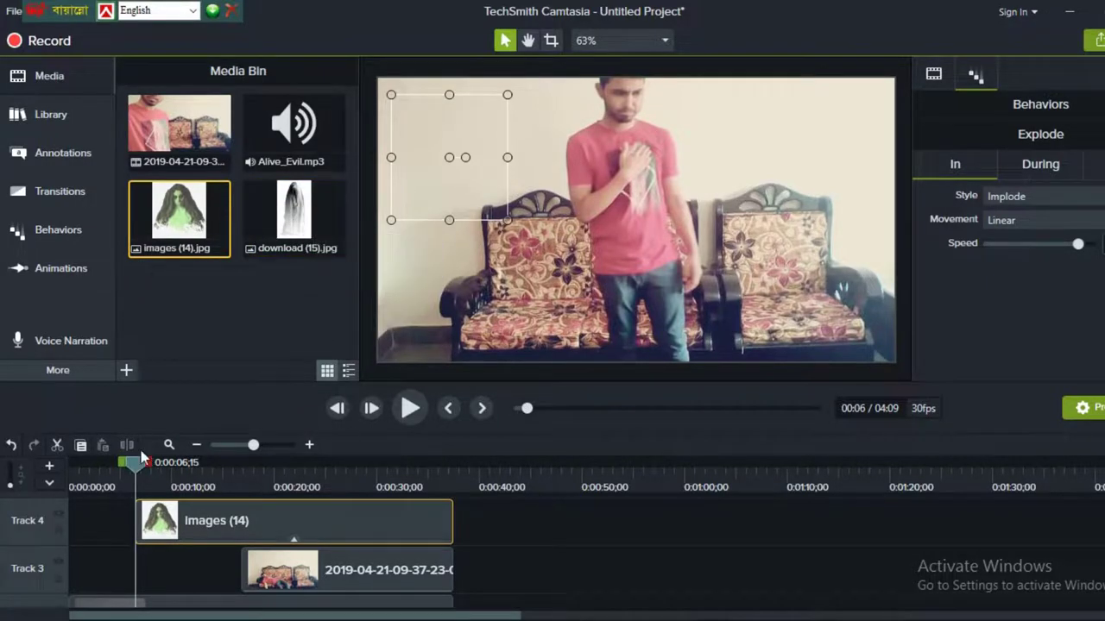
drag(160, 473, 254, 467)
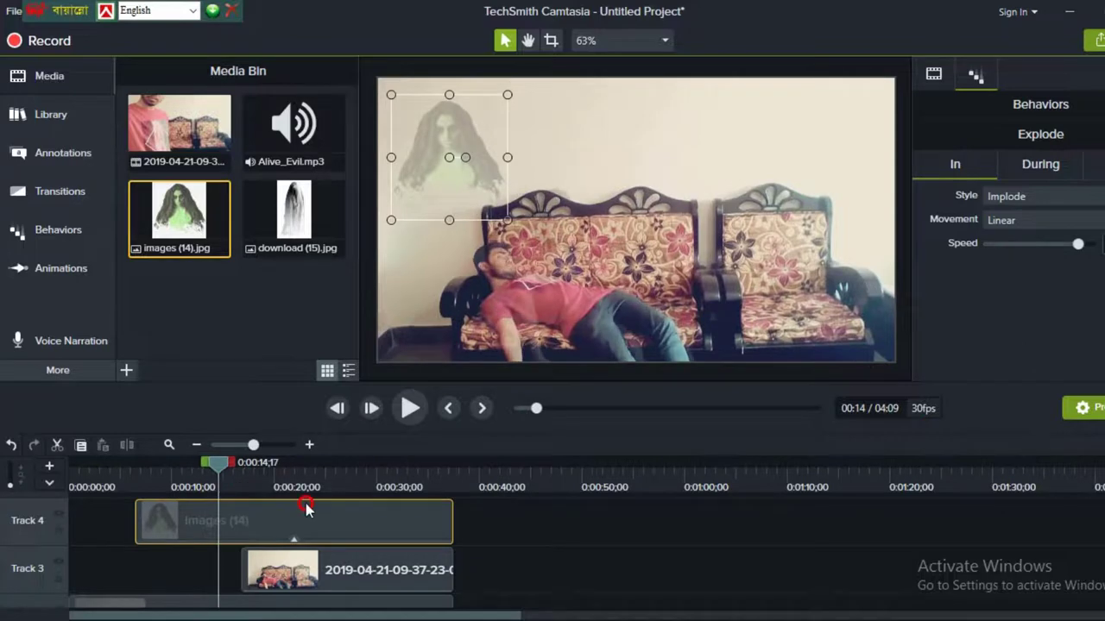
drag(339, 515, 433, 549)
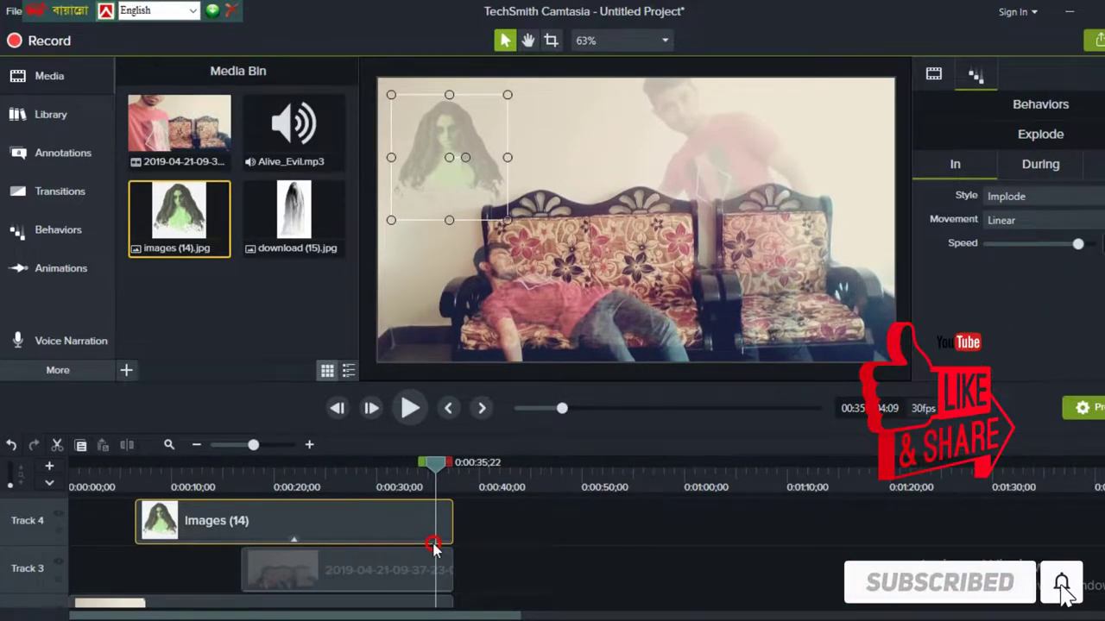
drag(433, 549, 428, 570)
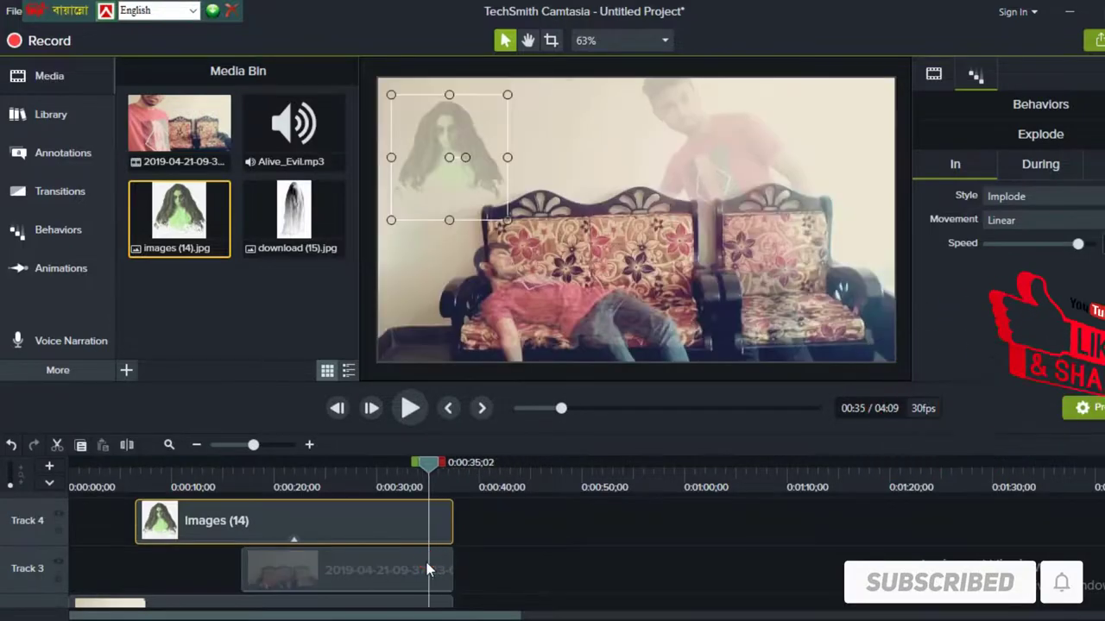